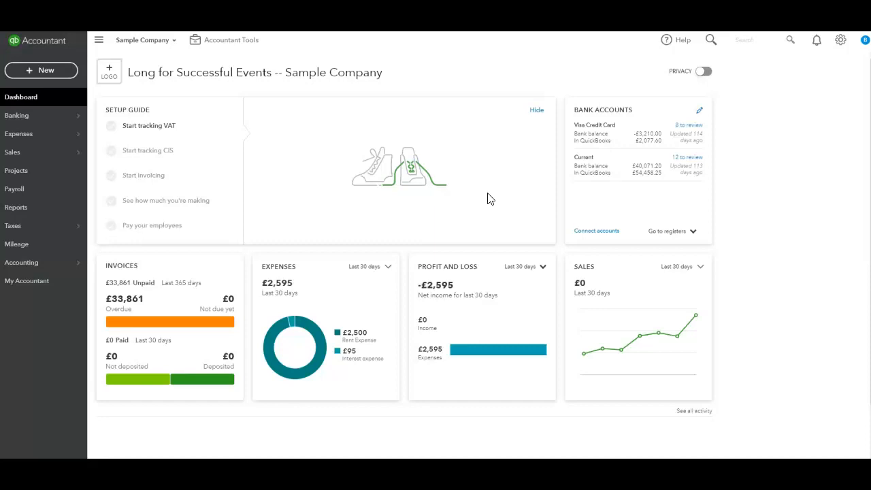
Show the New menu of customer, supplier, employee and other transaction types
left_click(351, 187)
left_click(44, 71)
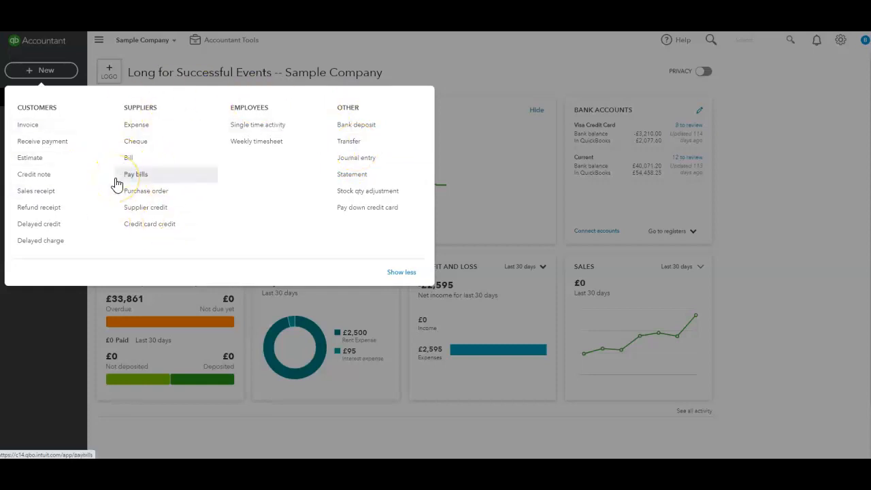
Start blank invoice 1014 after glancing at the Recent Invoices list
left_click(27, 129)
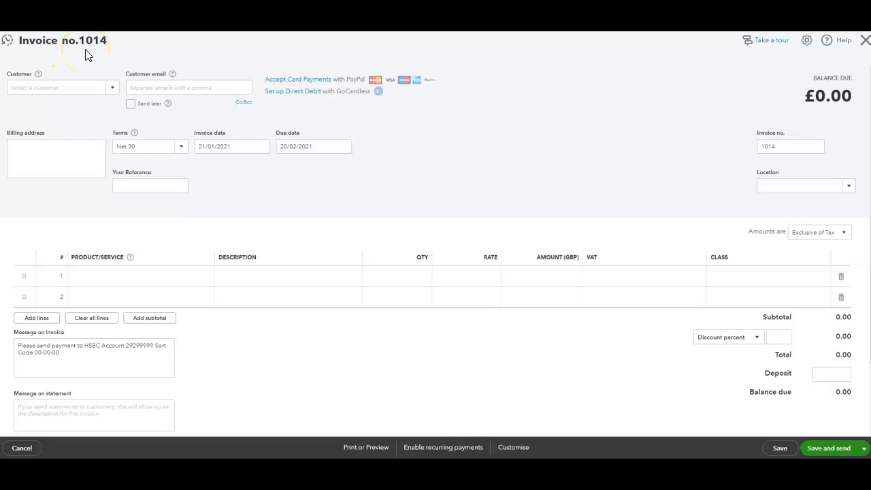
left_click(7, 43)
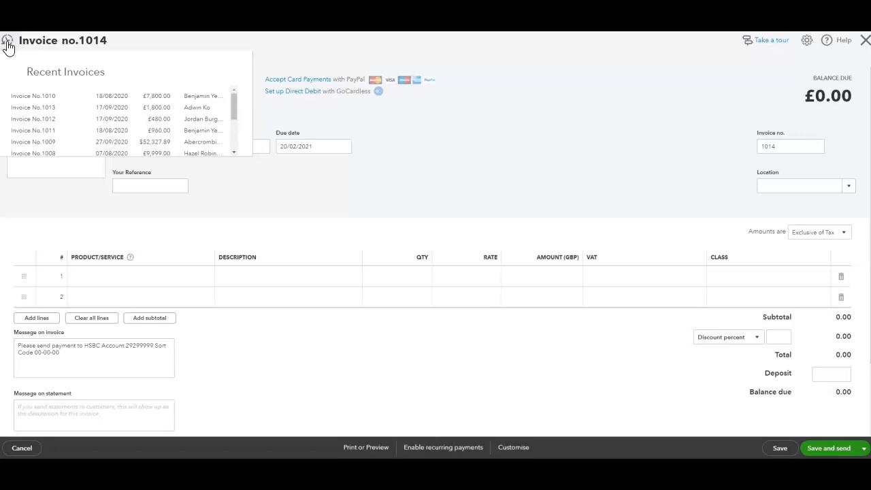
left_click(8, 43)
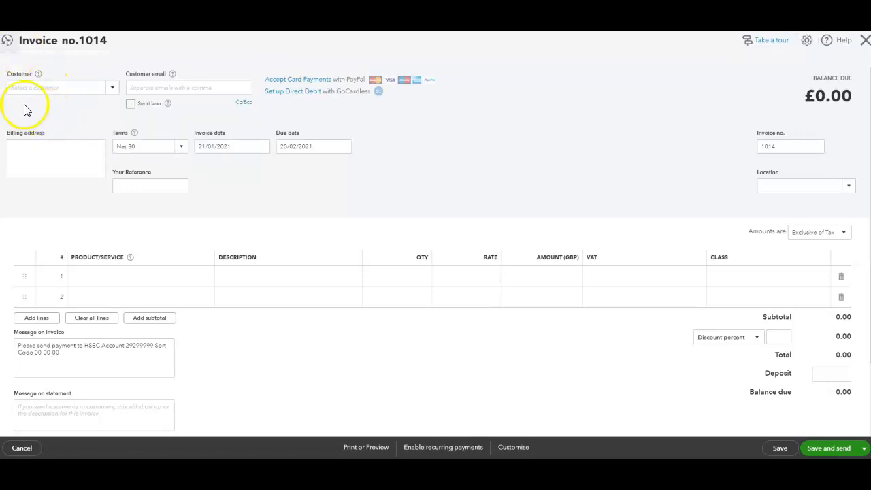
left_click(44, 88)
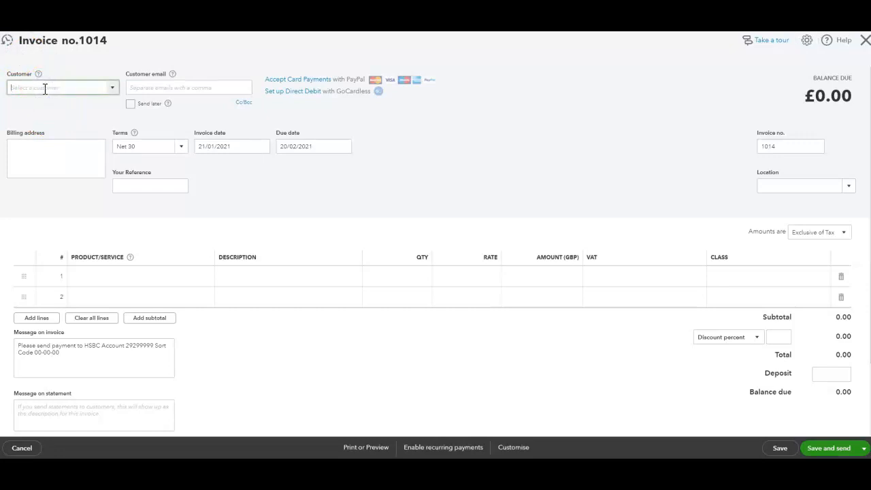
Assign the GBP customer to invoice 1014, filling its e-mail and billing address
type("s")
type("dwin Ko")
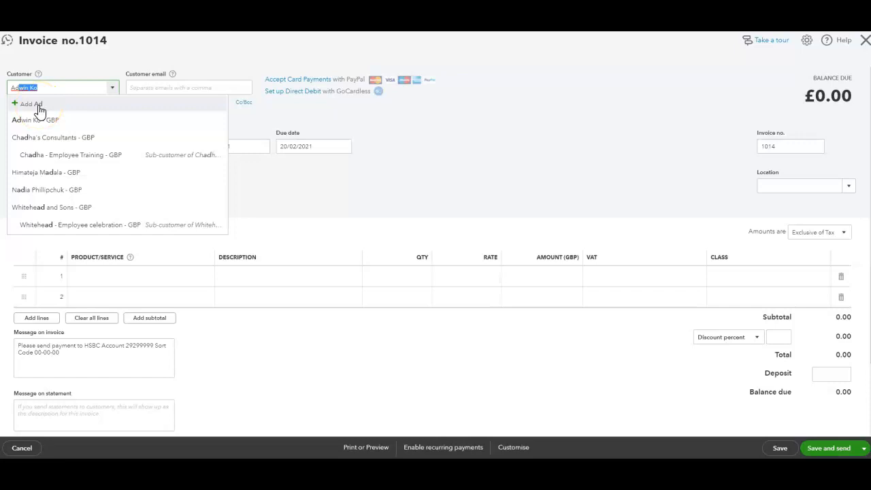
left_click(36, 121)
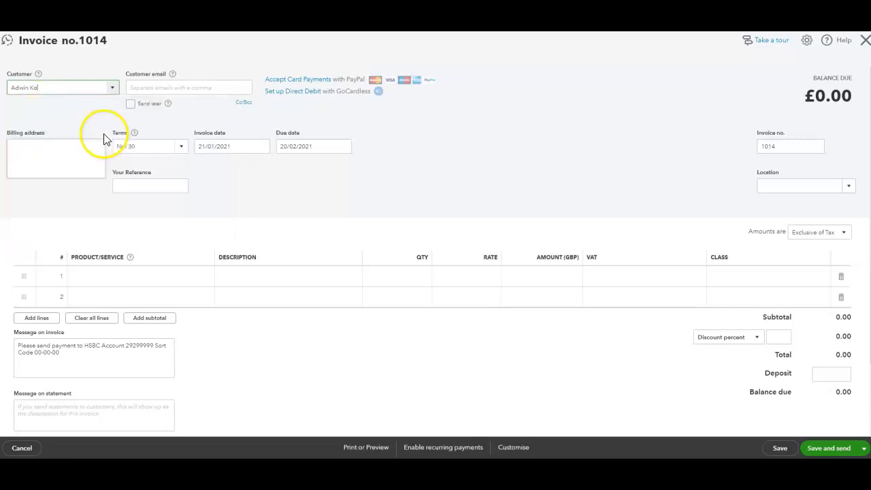
left_click(154, 87)
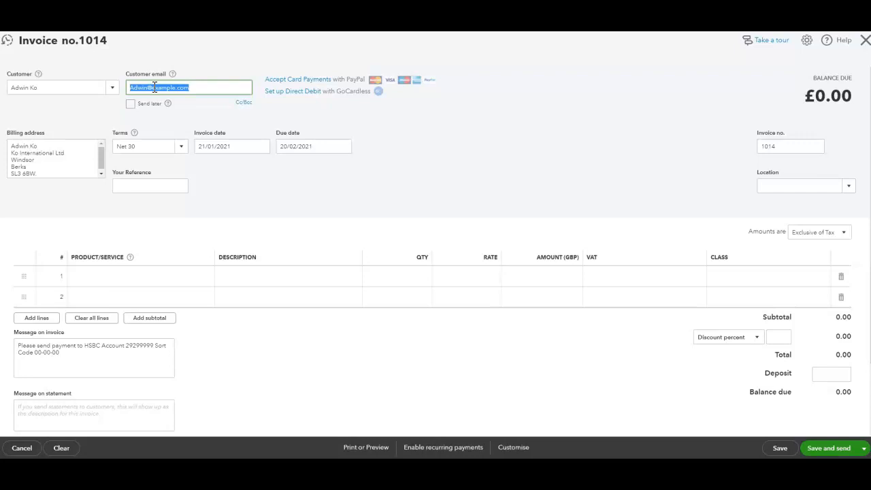
left_click(295, 114)
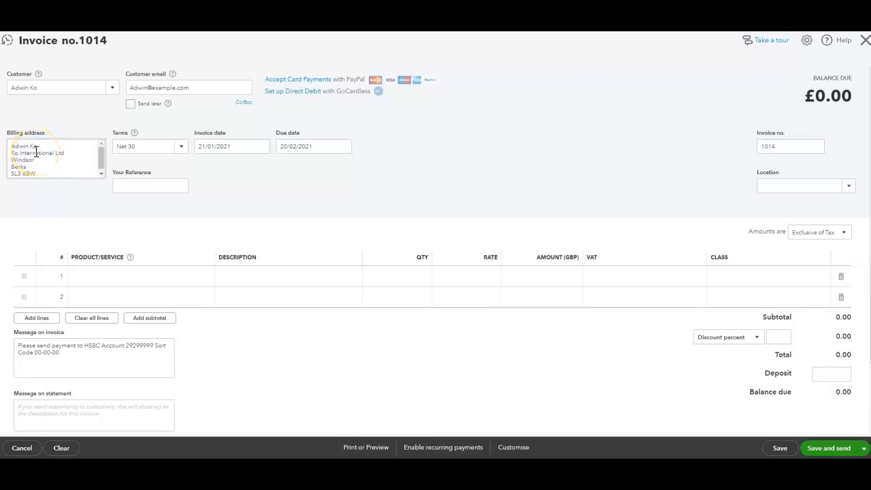
triple_click(214, 147)
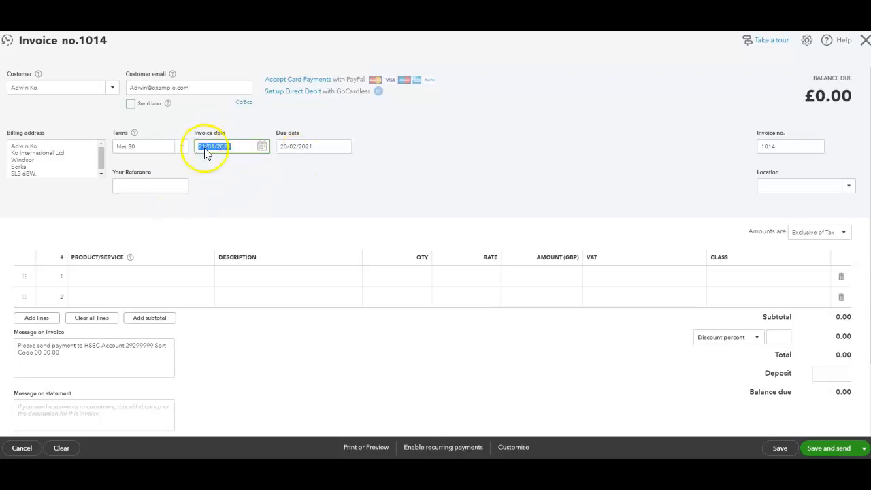
left_click(264, 150)
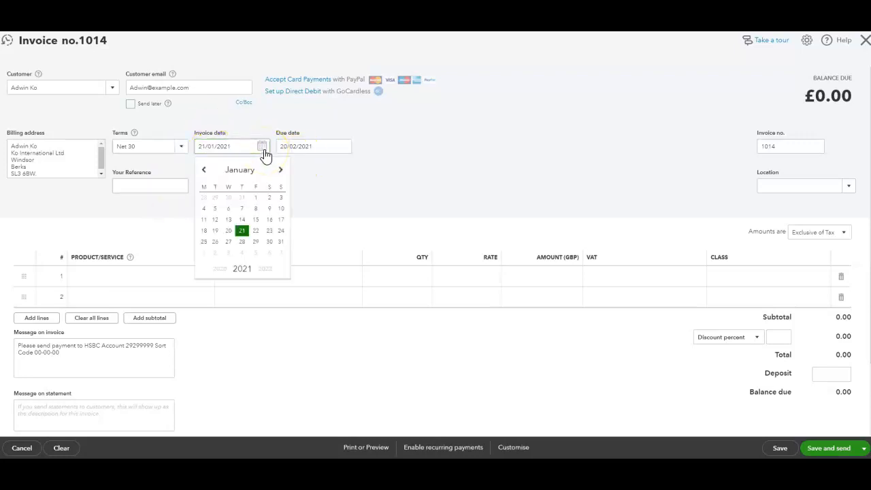
left_click(263, 151)
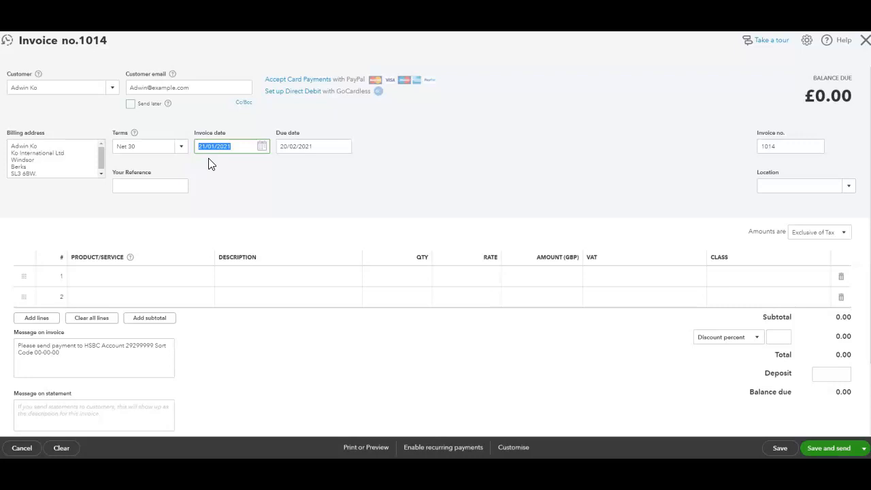
left_click(209, 163)
type("220121")
left_click(268, 138)
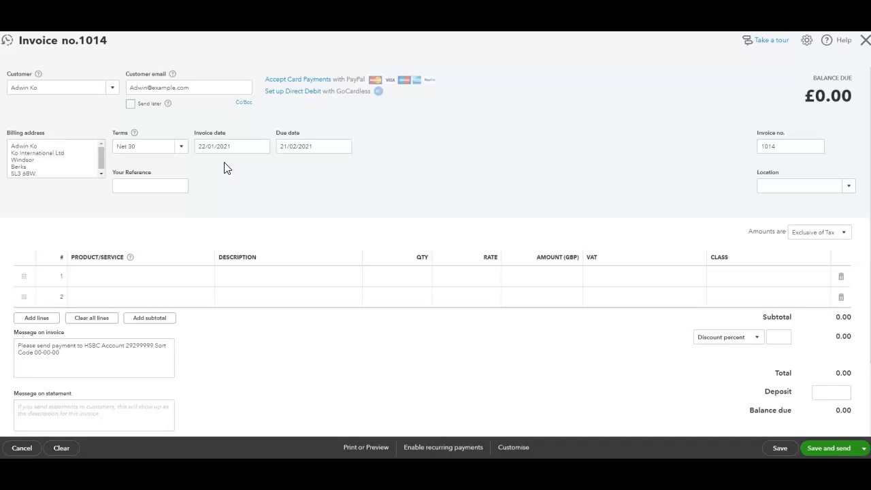
left_click(146, 188)
Put General services:Catering on line 1, qty 1 with 20.0% S VAT
left_click(118, 276)
left_click(117, 276)
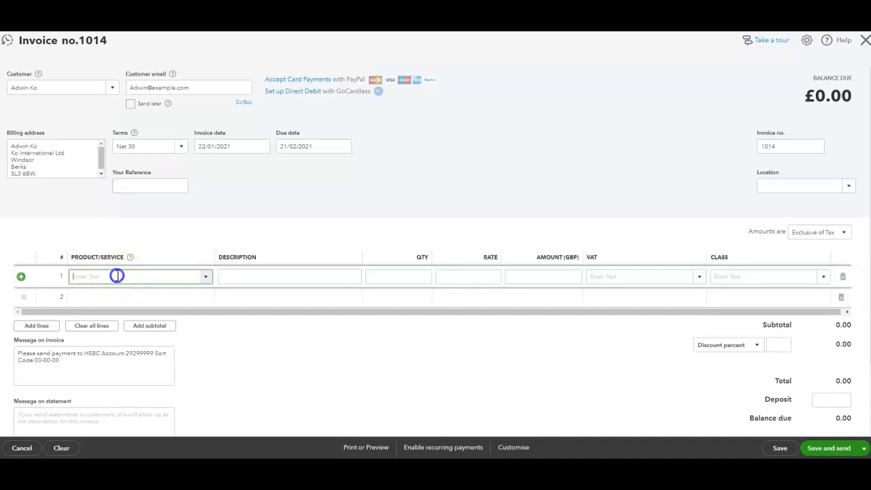
type("c")
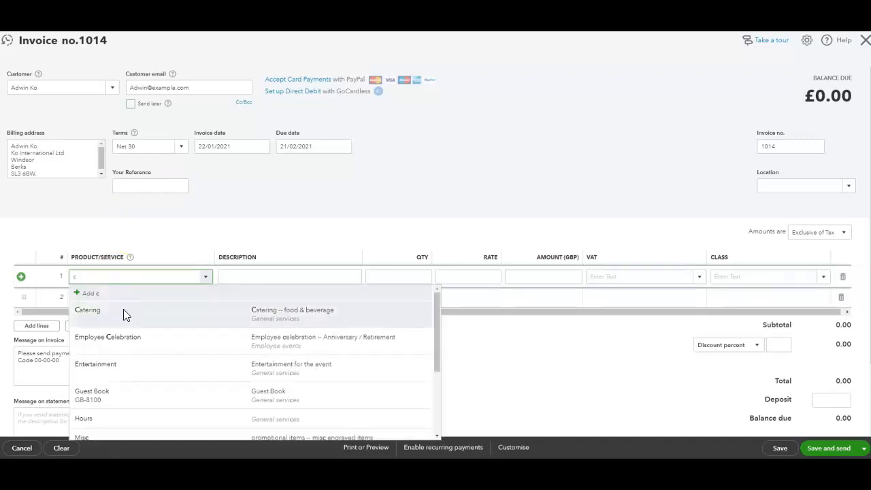
left_click(122, 311)
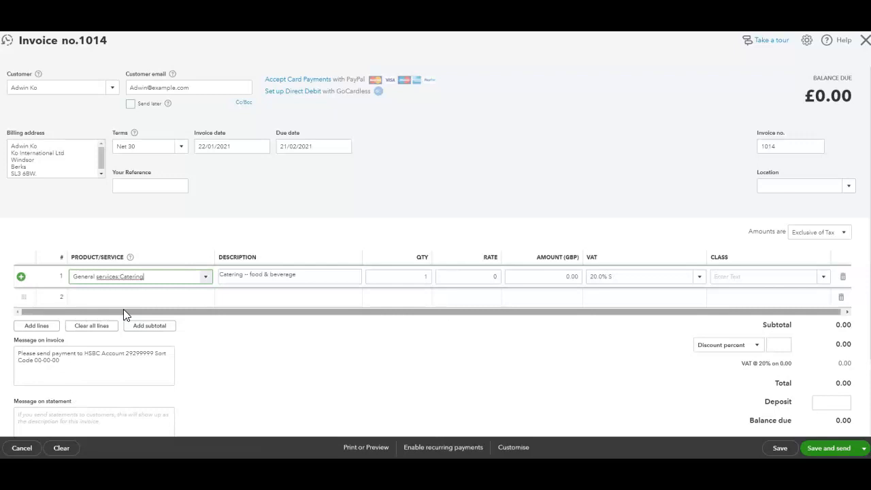
left_click(167, 278)
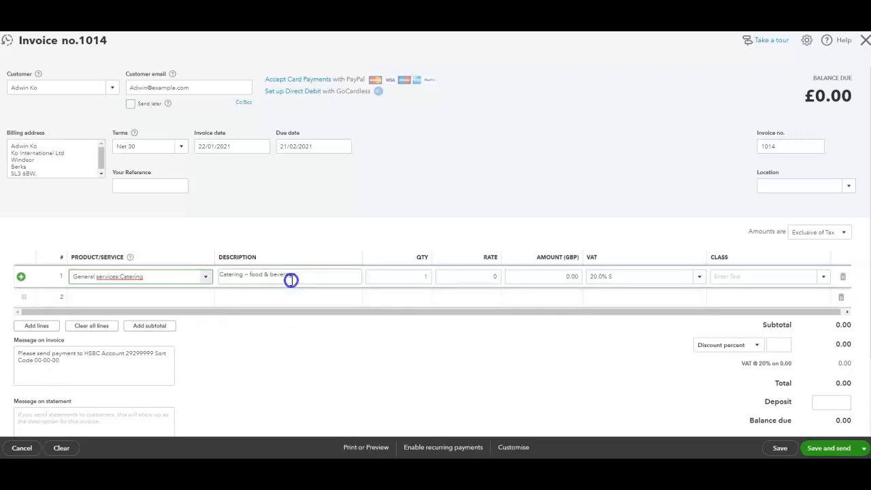
left_click(265, 275)
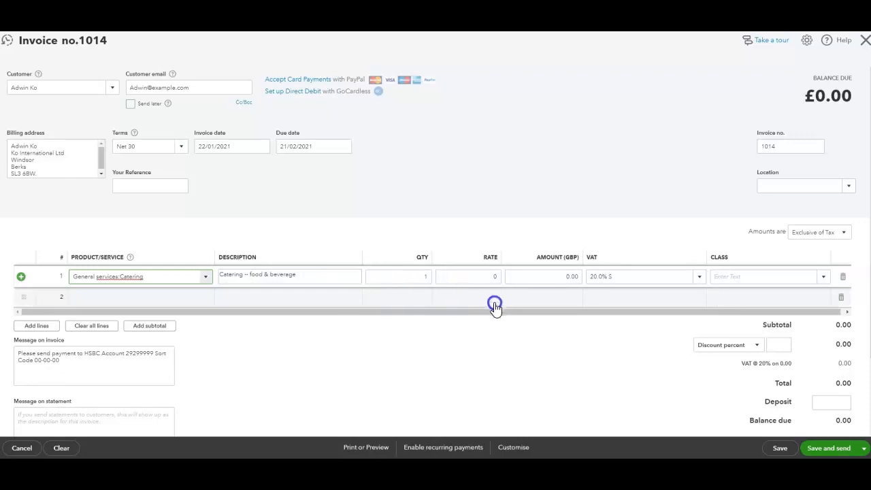
Enter 1,000 as the catering amount, keeping 20.0% S VAT for £1,200.00 total
left_click(548, 277)
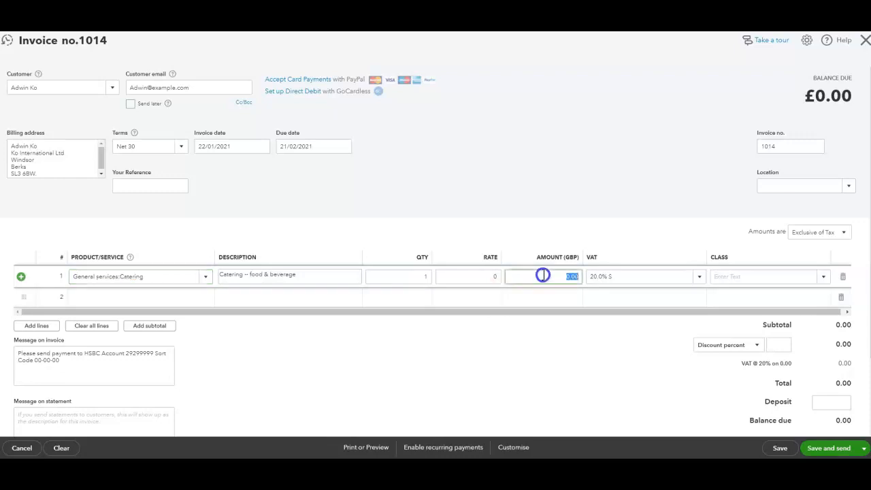
type("1,00")
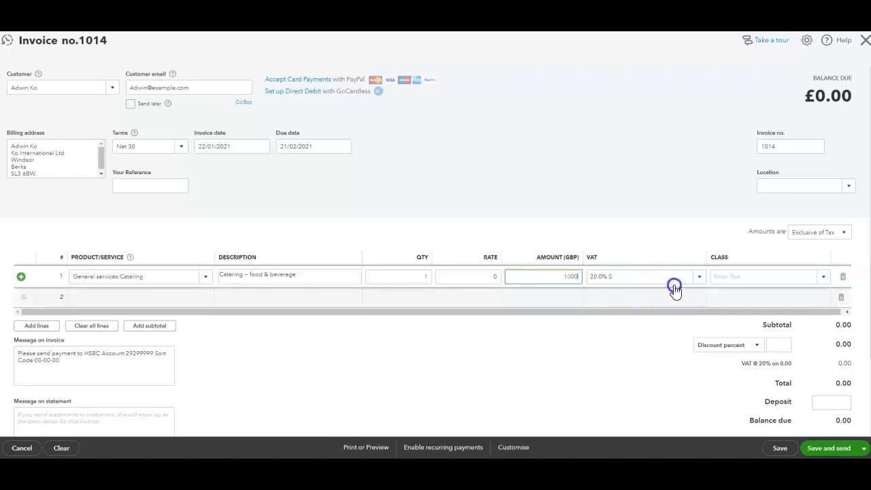
type("0")
left_click(713, 280)
left_click(616, 293)
left_click(633, 279)
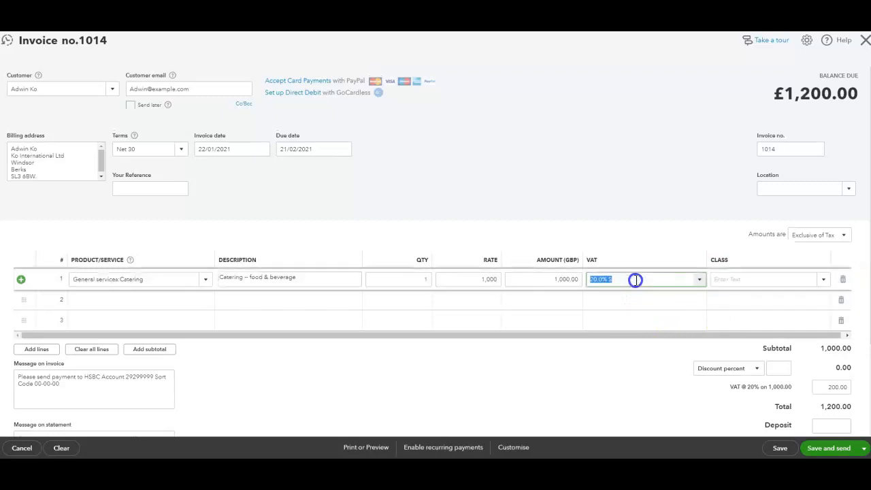
left_click(699, 282)
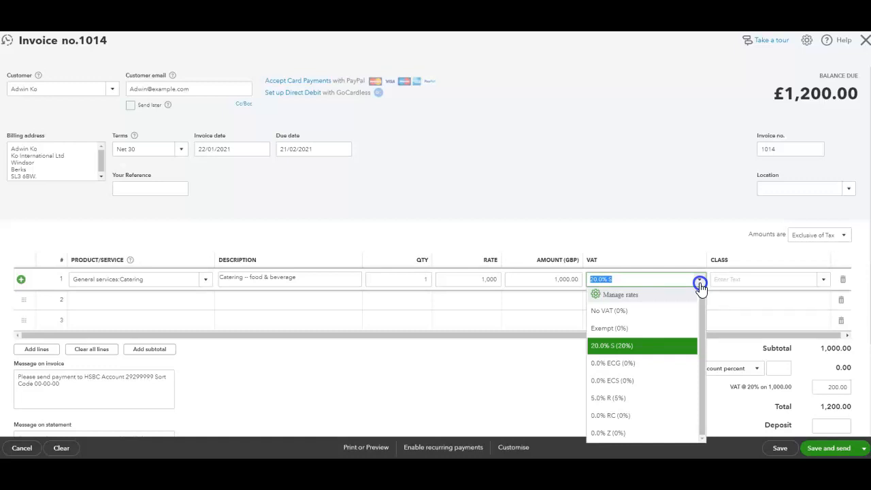
left_click(699, 286)
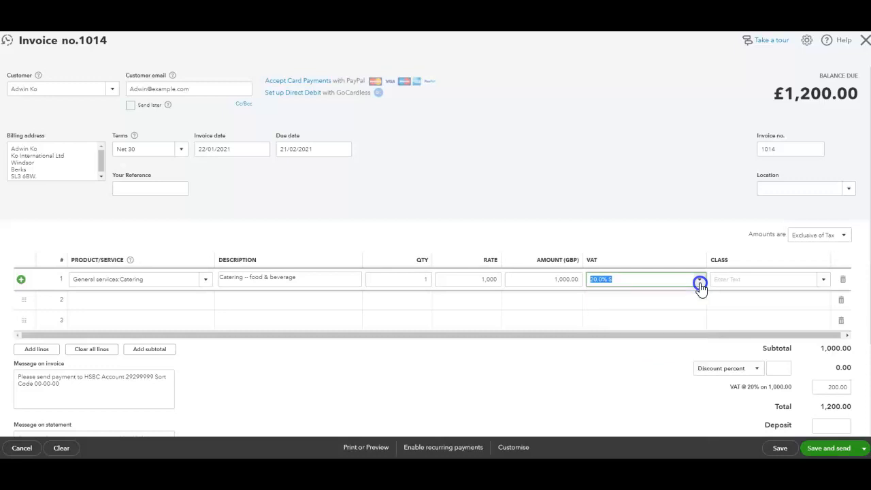
left_click(593, 369)
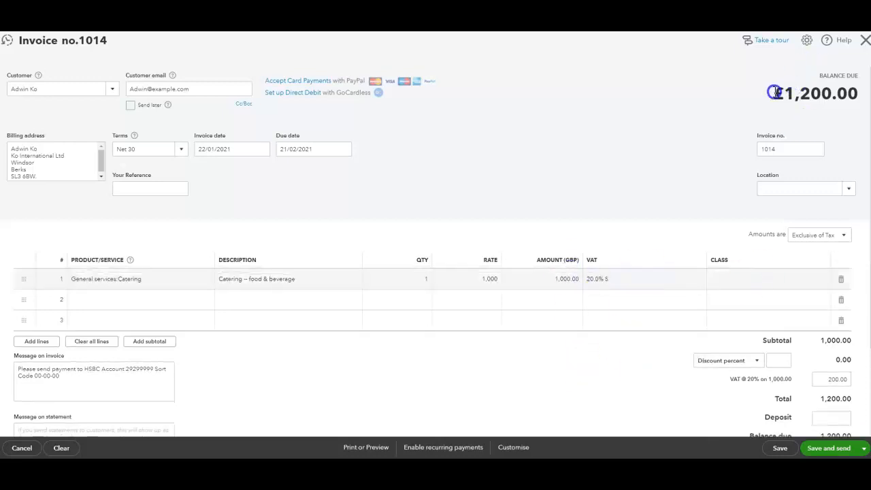
Check the £1,200.00 balance and line amount, then show the 'Amounts are' tax options
left_click_drag(773, 91, 850, 93)
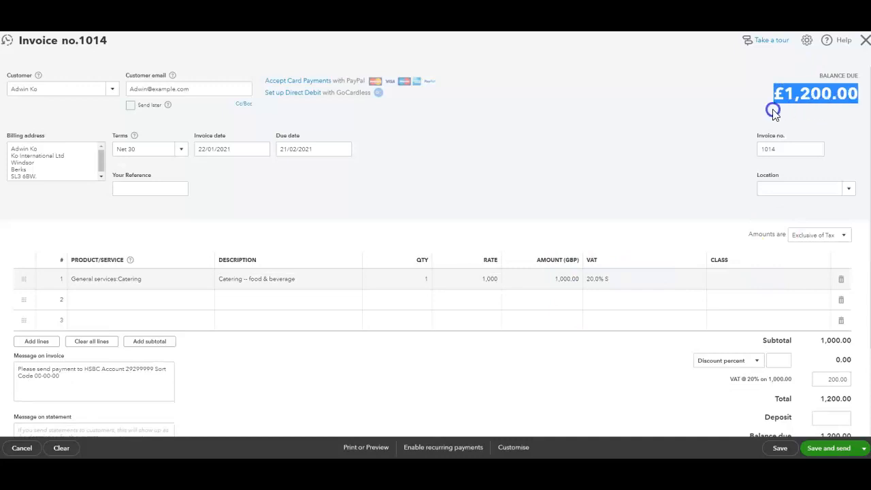
left_click(796, 88)
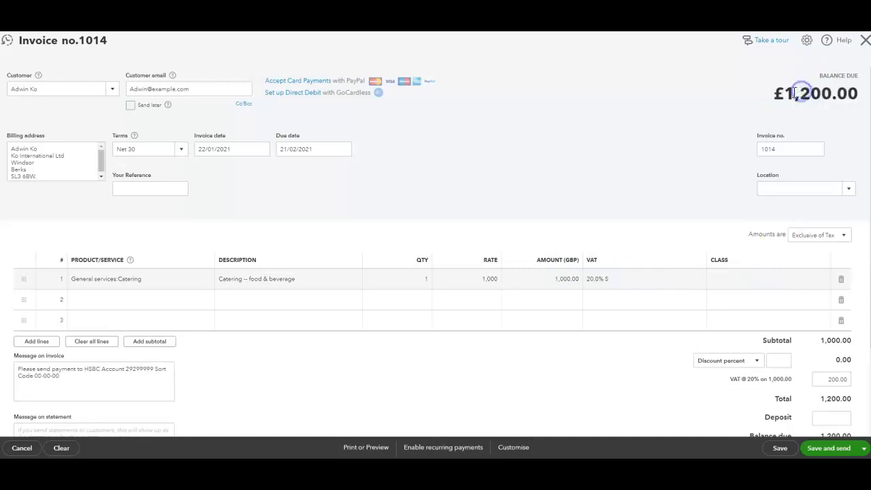
left_click(548, 281)
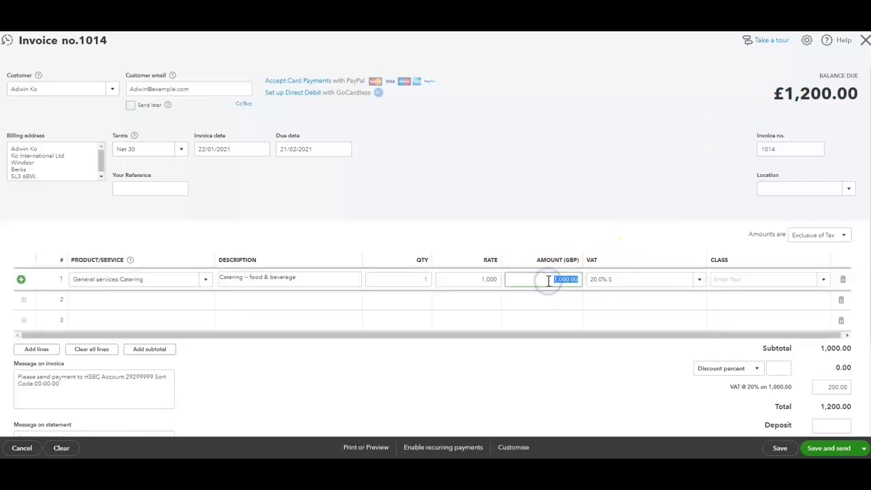
left_click(540, 276)
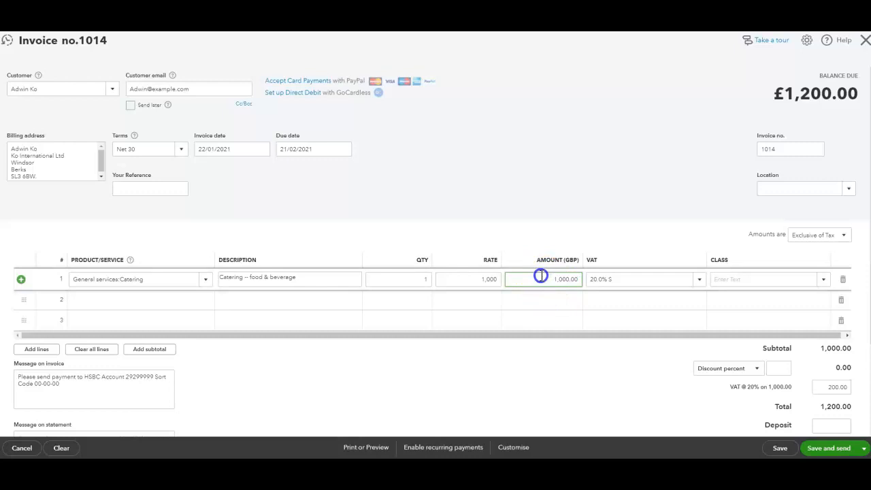
left_click(742, 280)
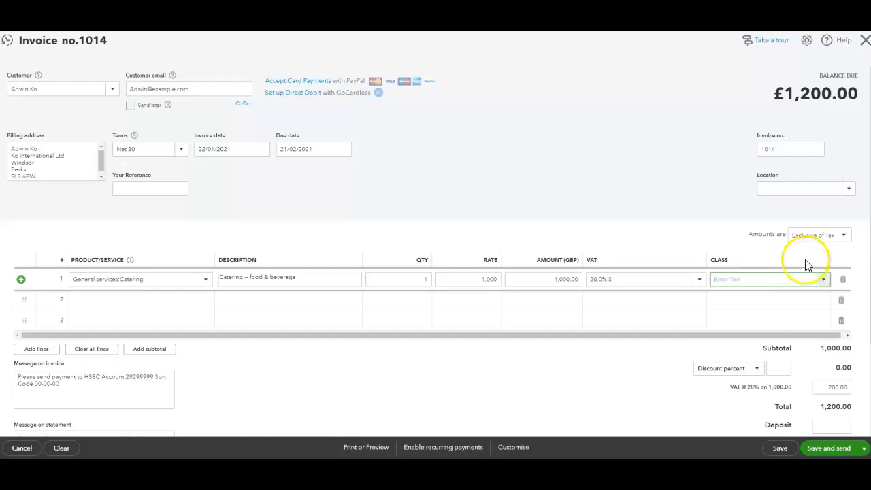
left_click(844, 236)
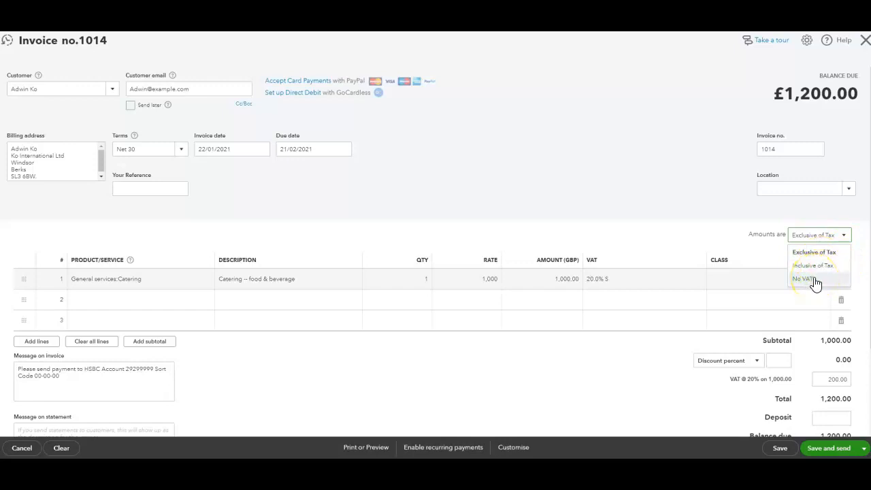
left_click(813, 255)
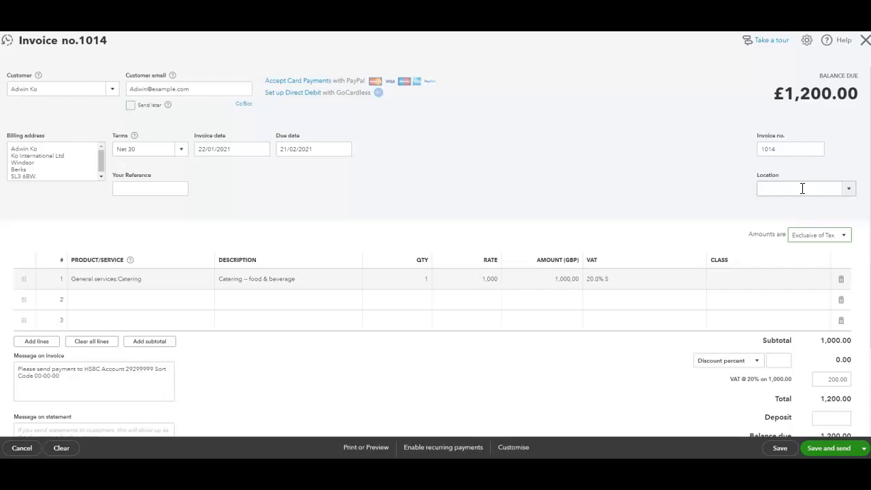
double_click(791, 147)
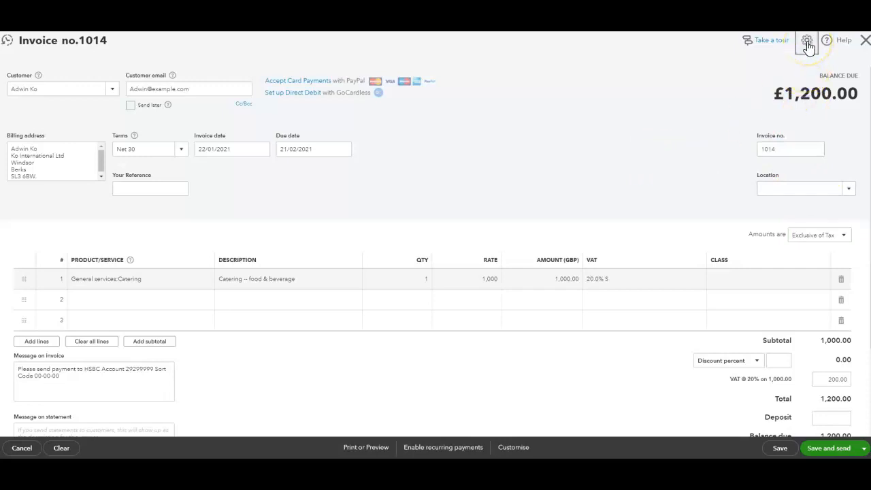
left_click(807, 43)
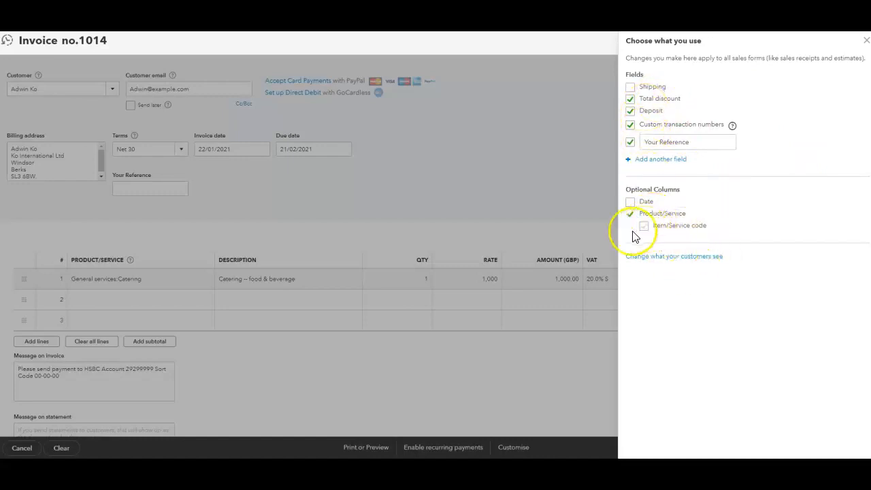
left_click(865, 41)
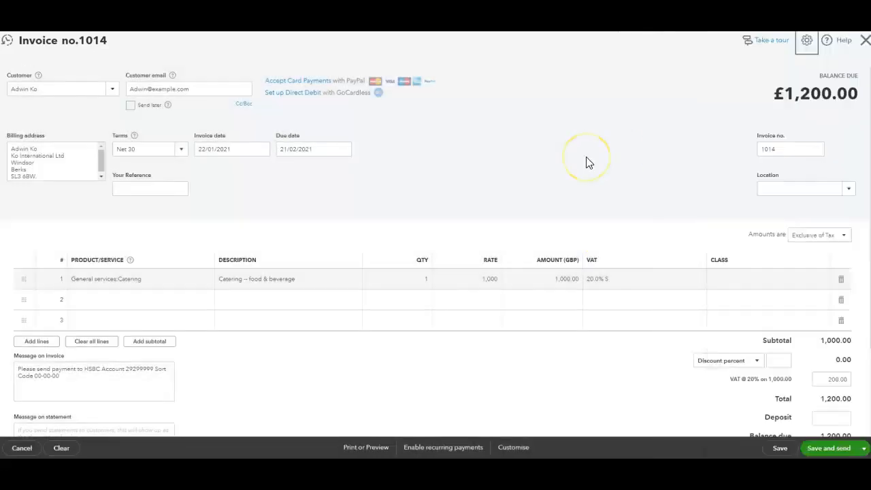
left_click(59, 398)
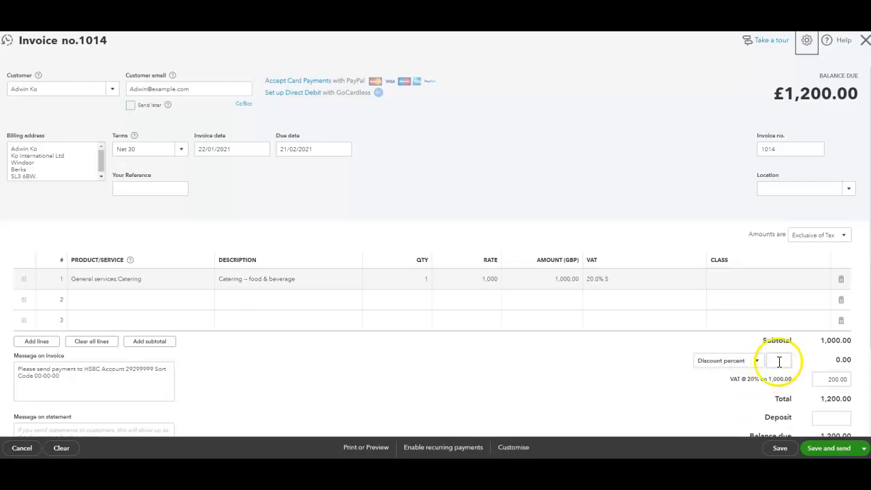
left_click(756, 365)
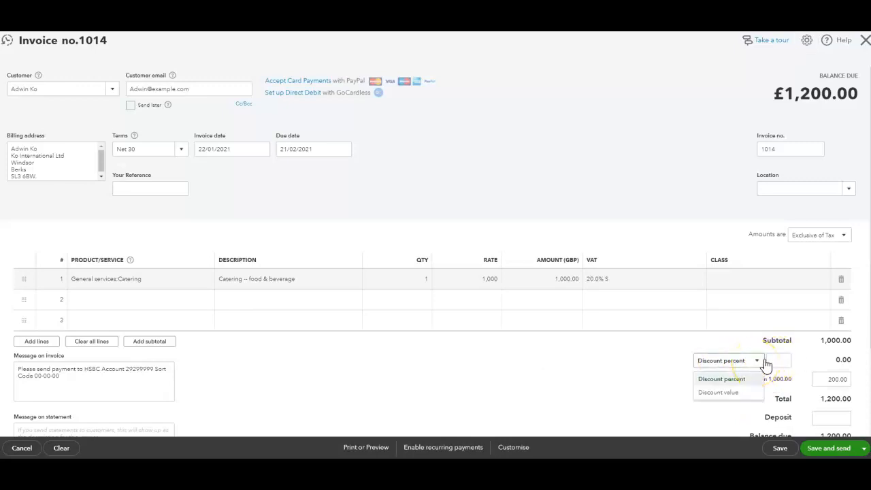
left_click(627, 368)
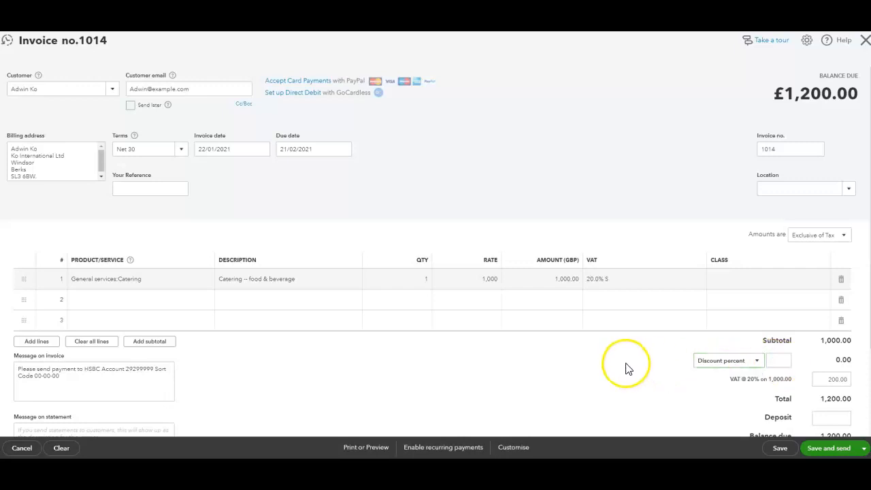
left_click(827, 417)
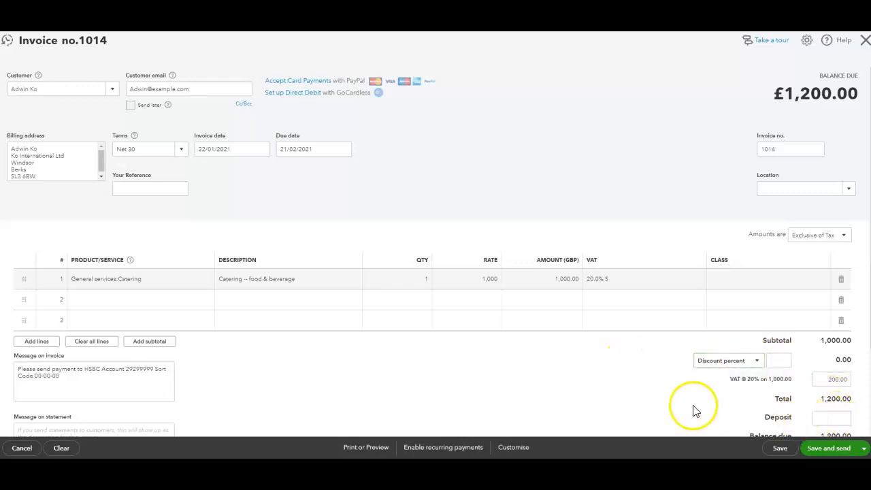
left_click(827, 417)
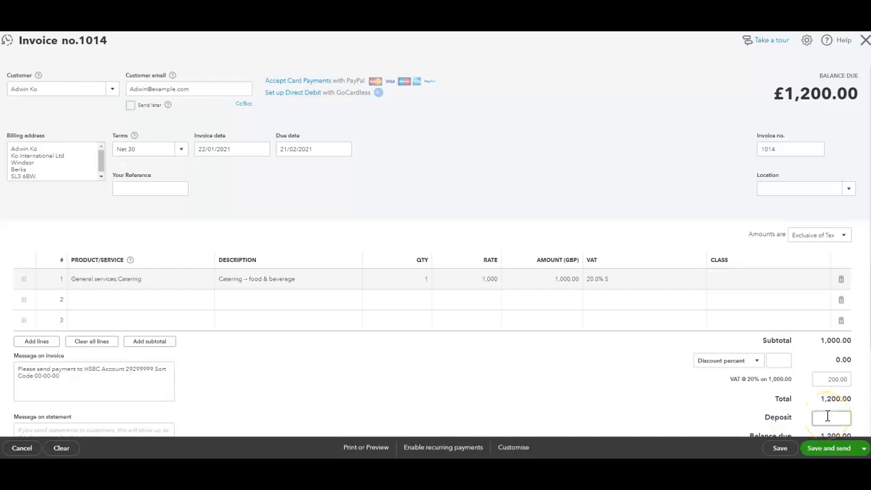
left_click(694, 407)
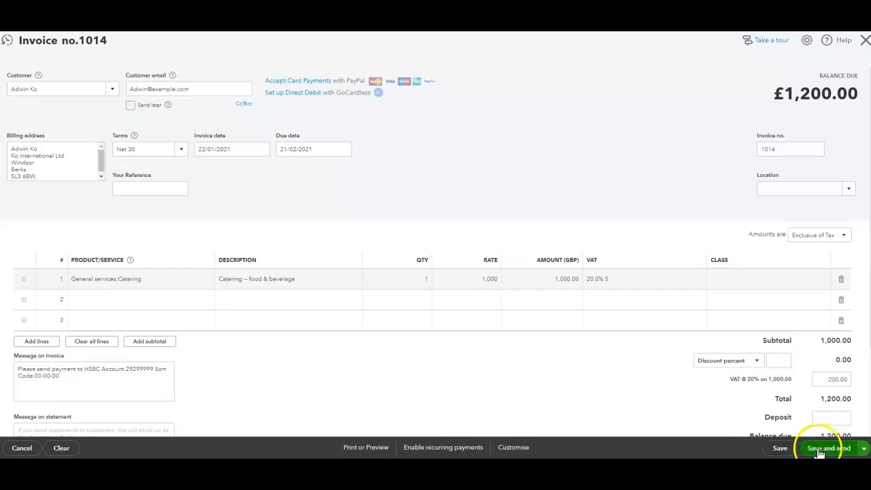
left_click(864, 449)
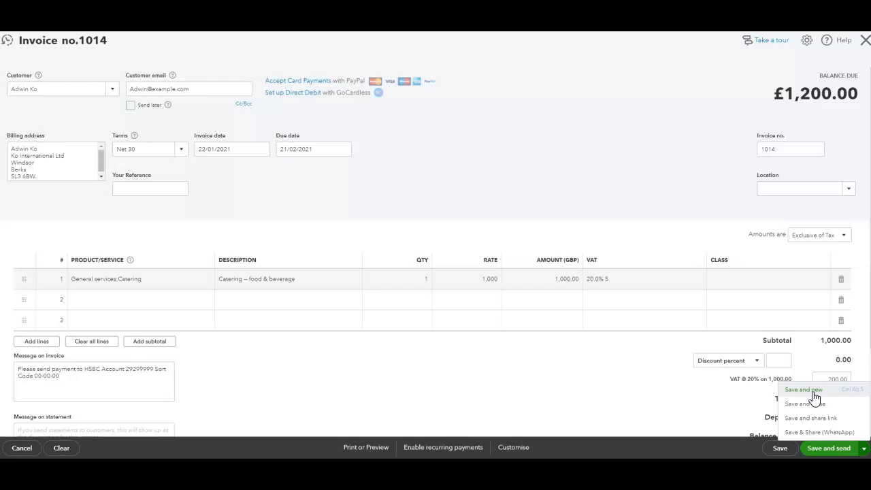
left_click(826, 438)
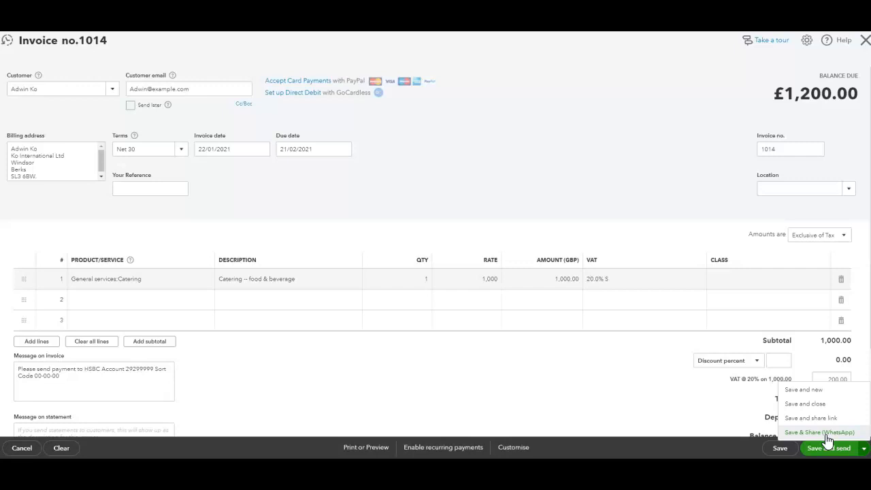
left_click(778, 449)
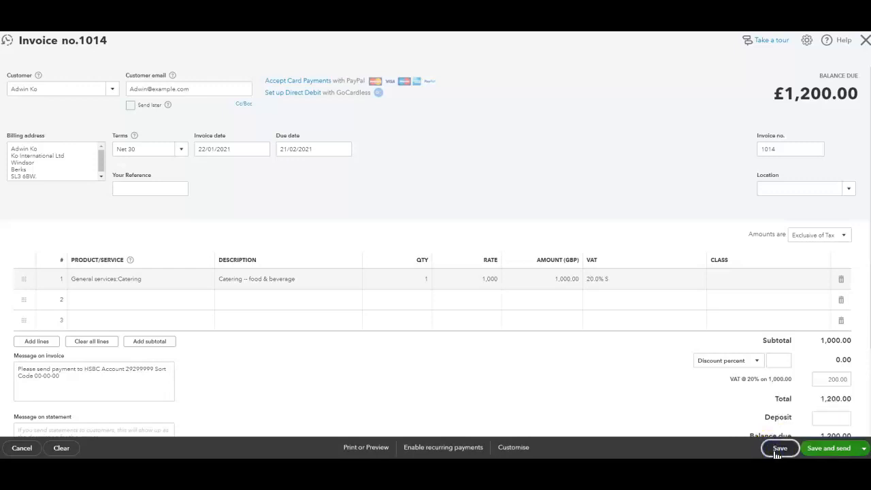
Save invoice 1014 and show its More actions: Copy, Void, Delete, journal, audit history
left_click(779, 449)
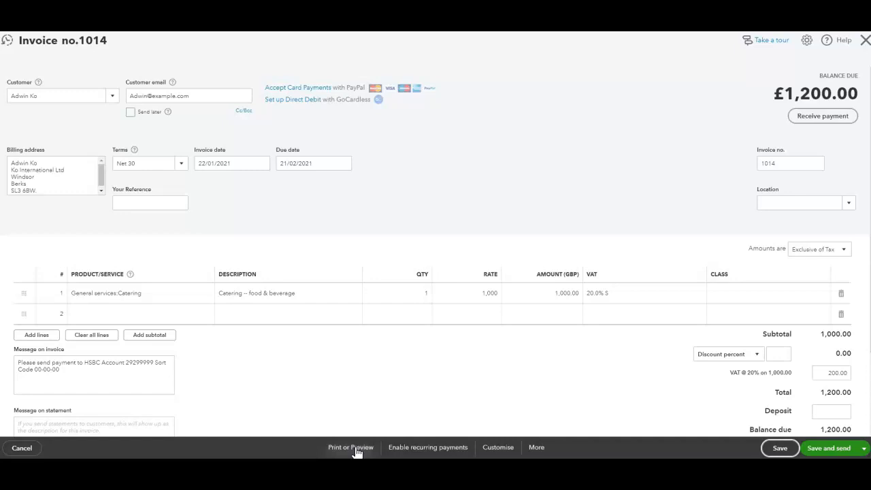
left_click(449, 449)
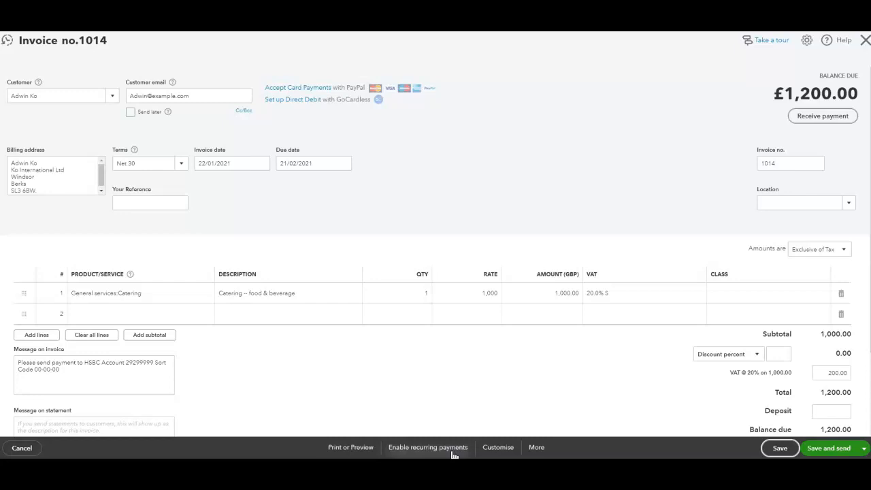
left_click(498, 452)
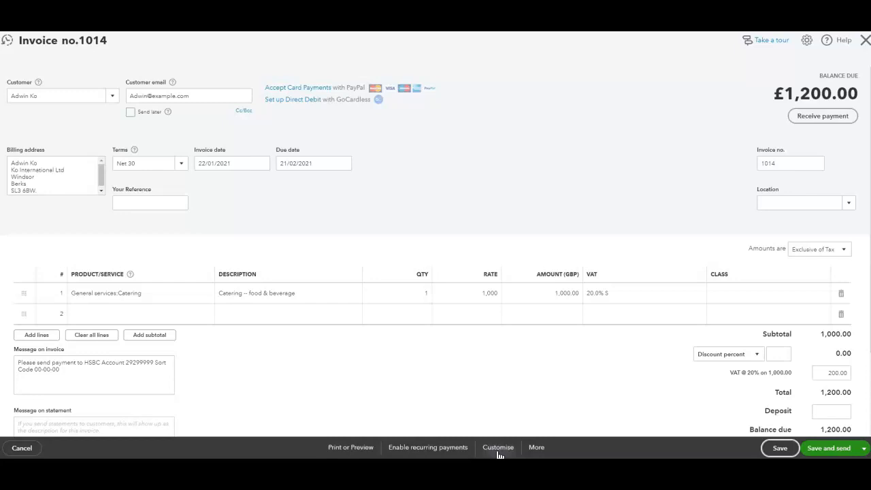
left_click(537, 449)
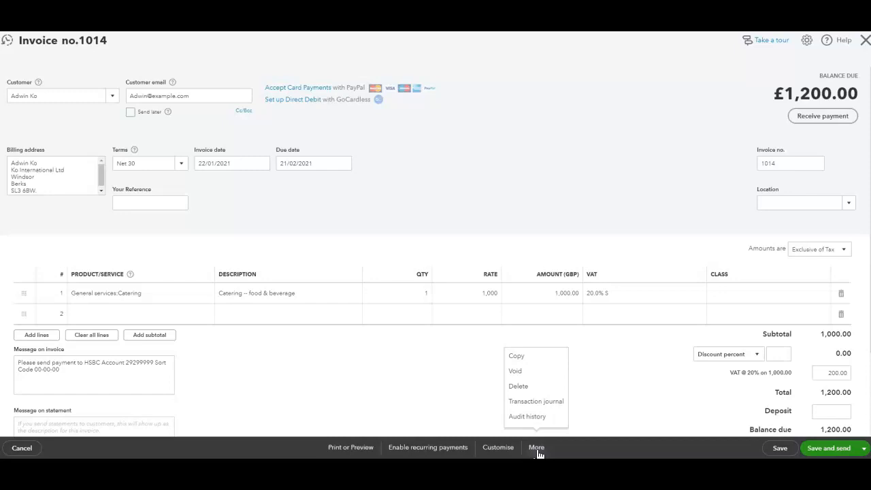
left_click(528, 403)
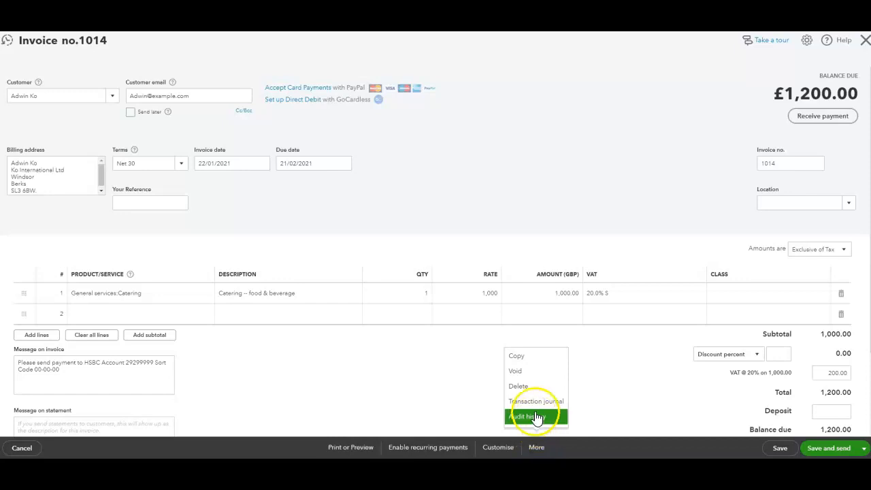
left_click(529, 373)
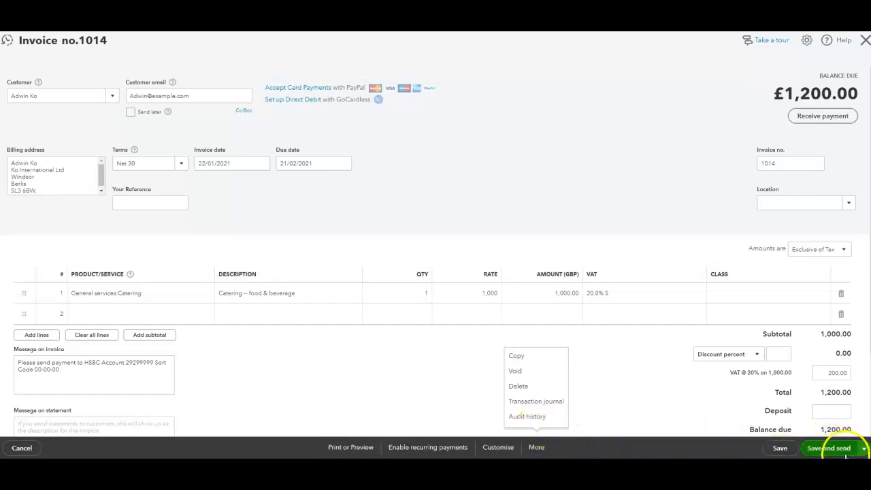
Save and close invoice 1014, then show the New transaction menu from Expense Transactions
left_click(863, 448)
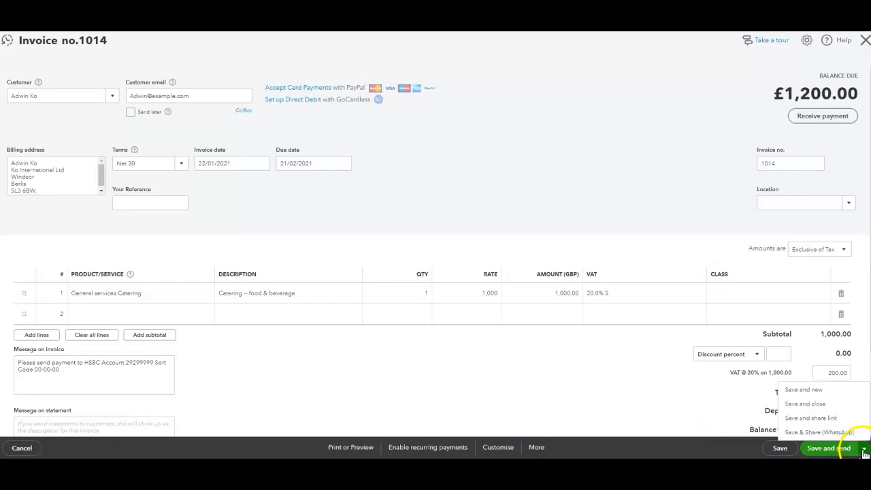
left_click(805, 404)
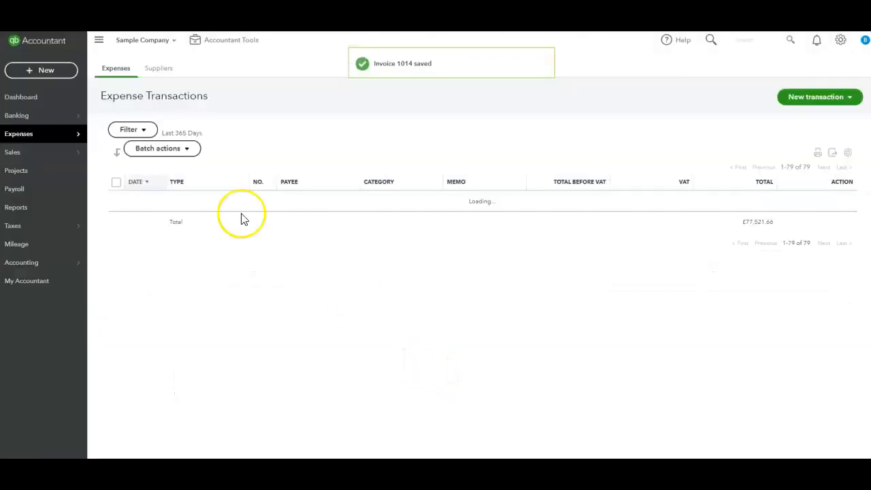
left_click(209, 121)
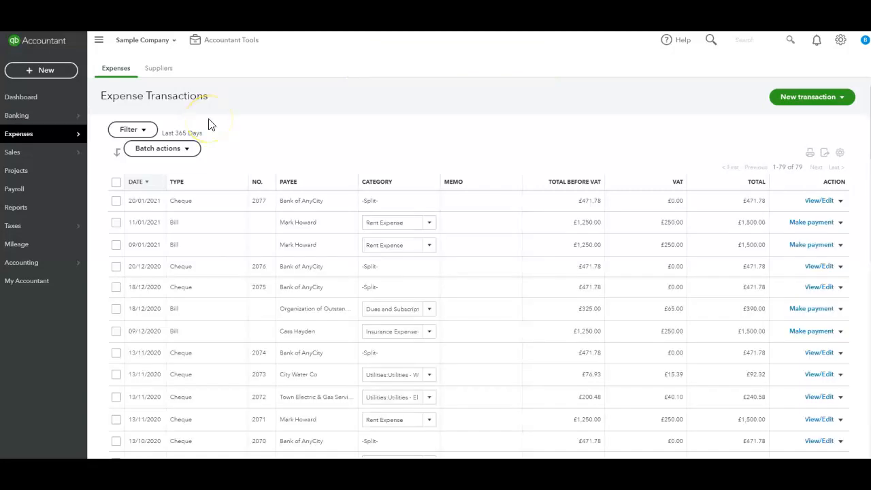
left_click(57, 75)
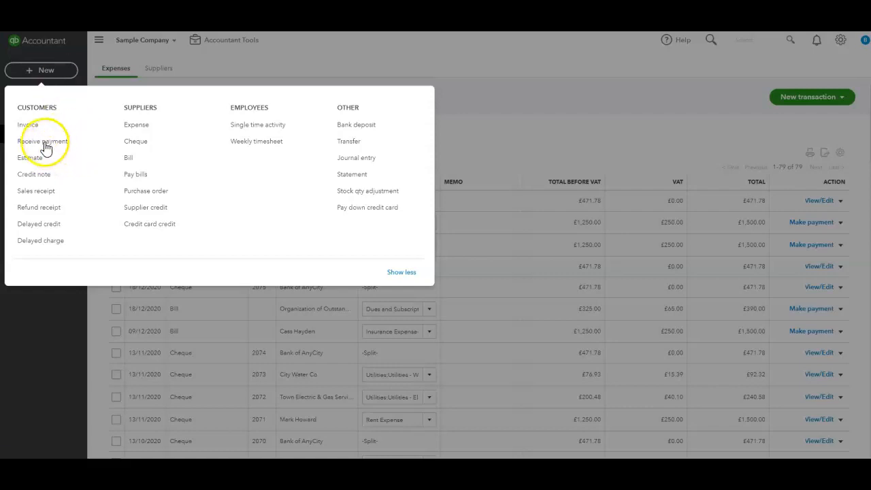
Choose Receive payment under Customers to start a blank customer payment
left_click(45, 146)
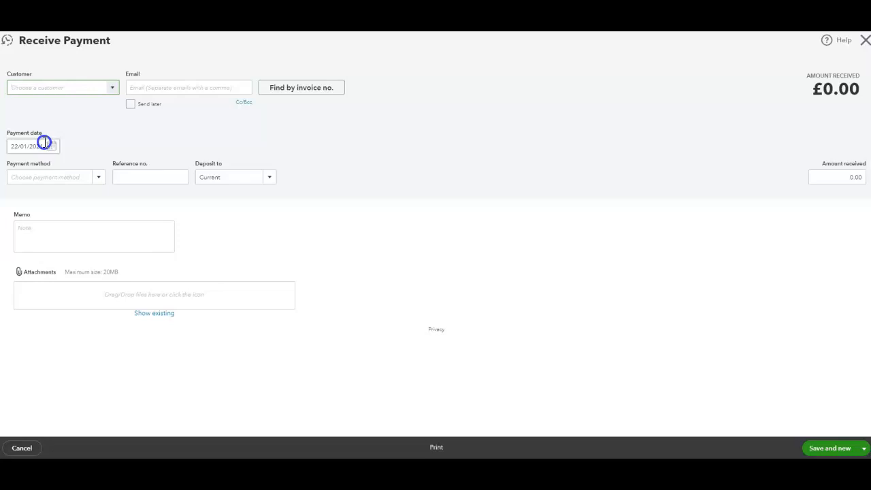
Keep the 22/01/2021 date and choose the customer owing invoices 1013 and 1014
left_click(317, 214)
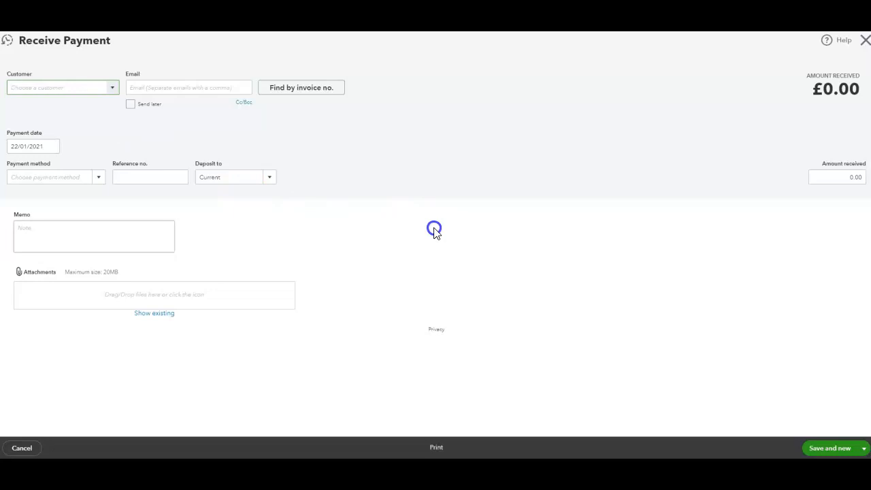
left_click(83, 88)
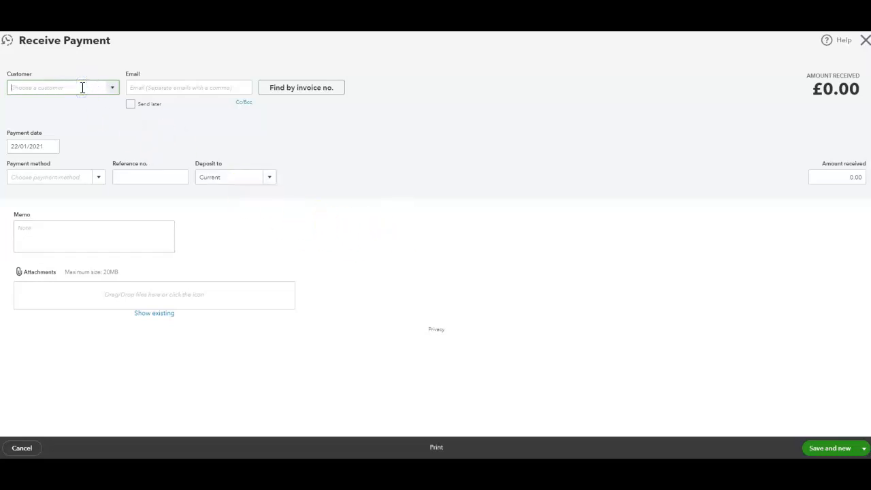
left_click(7, 42)
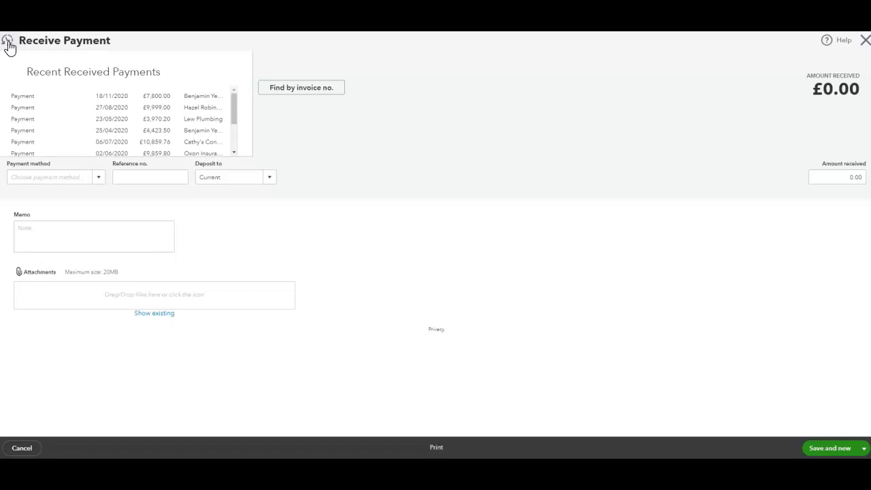
left_click(43, 85)
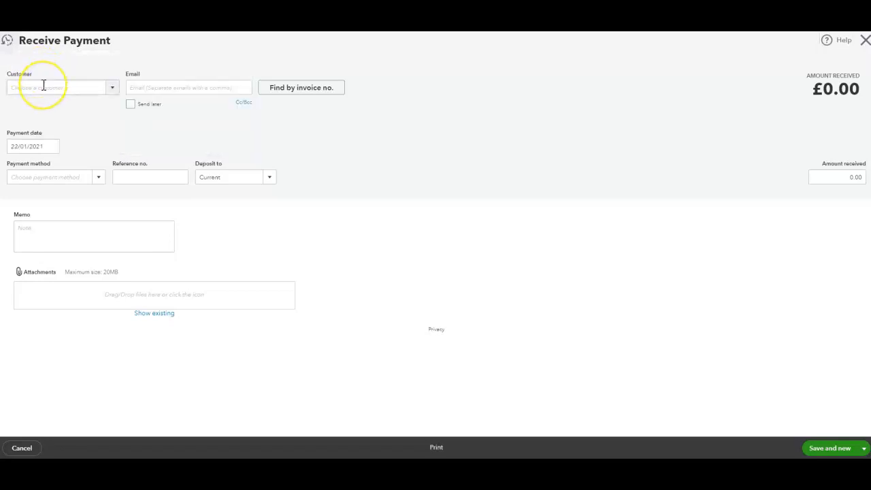
type("ed")
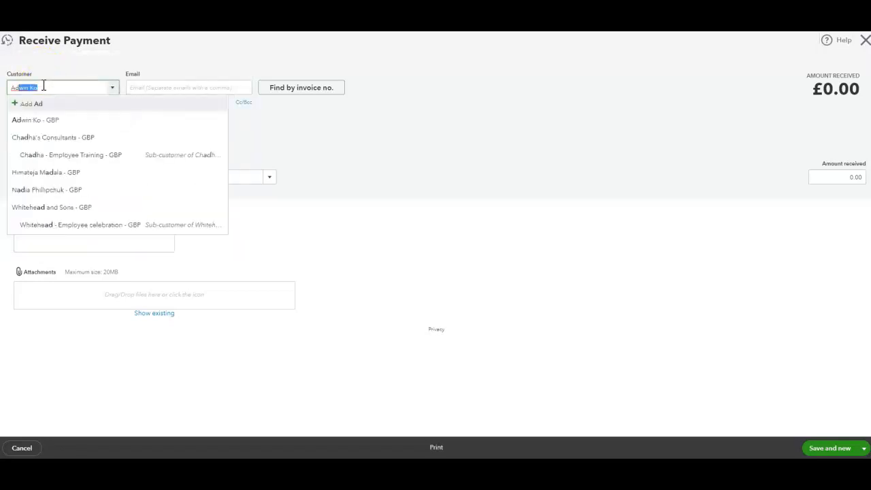
left_click(41, 121)
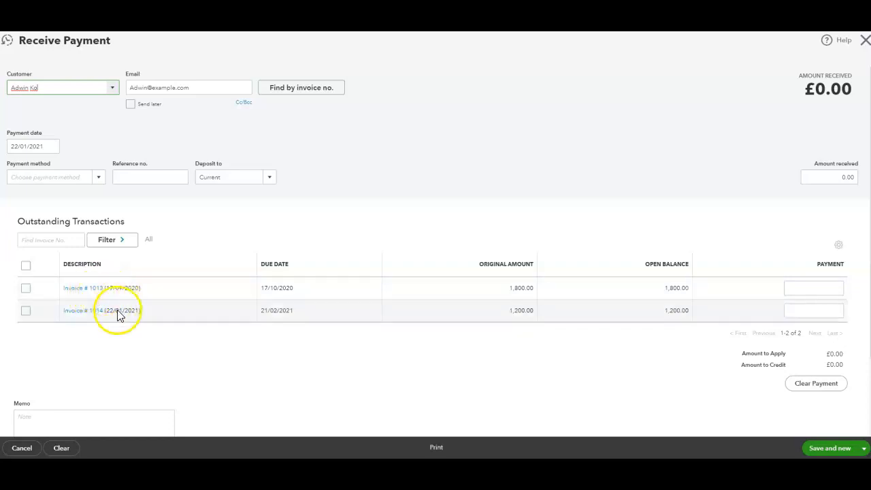
Tick invoices 1013 (1,800.00) and 1014 (1,200.00) so the amount received becomes 3,000.00
left_click(25, 291)
left_click(25, 311)
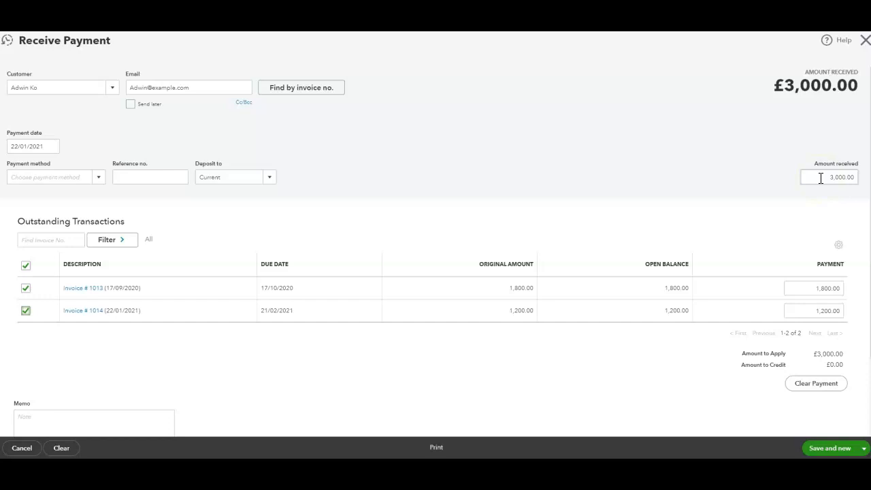
left_click_drag(820, 178, 850, 177)
Set the payment method to Cheque and keep Current - GBP as the deposit account
left_click(99, 179)
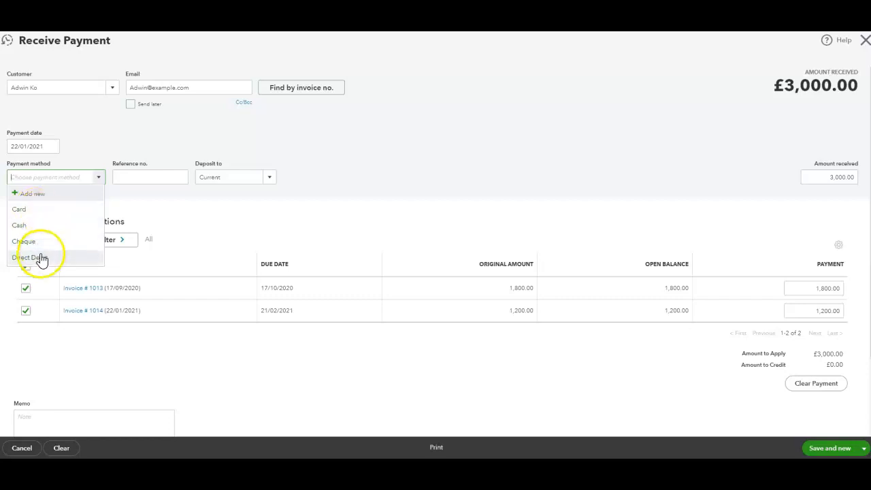
left_click(24, 242)
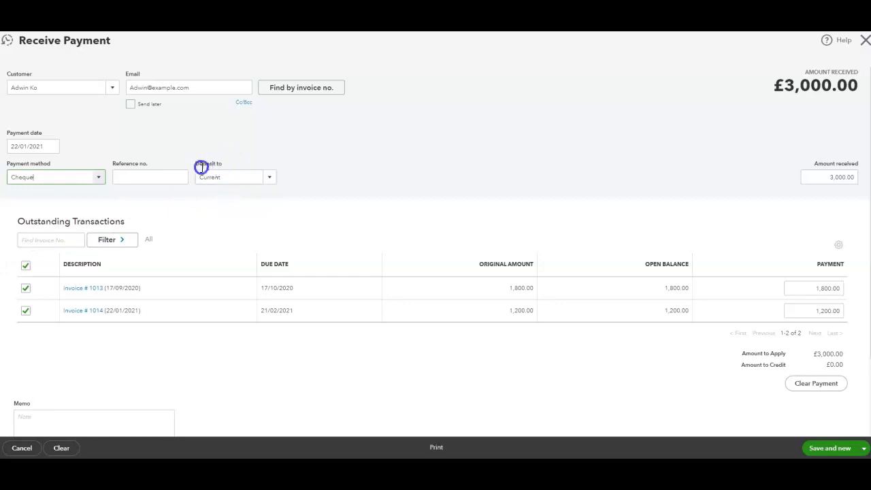
left_click_drag(195, 163, 224, 164)
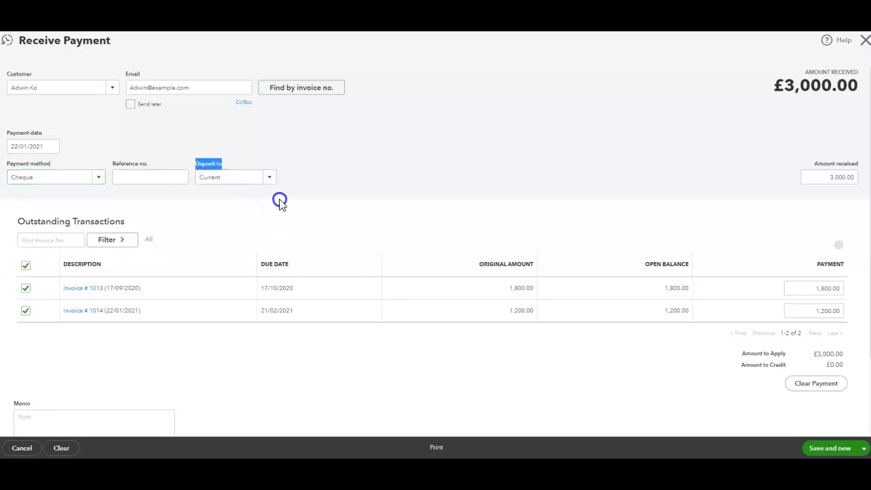
left_click(270, 178)
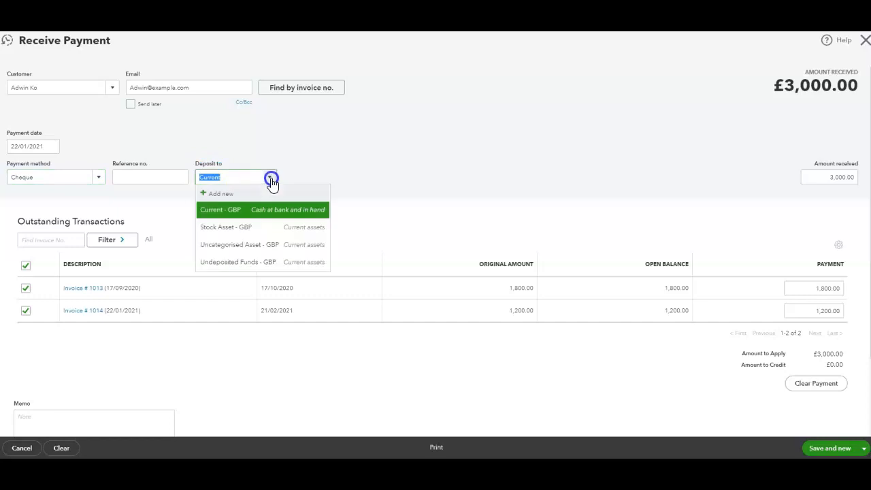
left_click(236, 212)
left_click(343, 196)
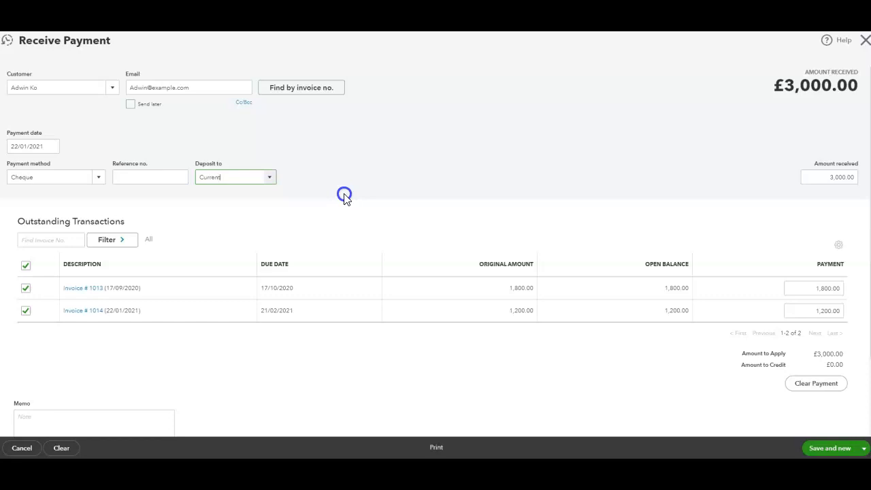
Save and close the £3,000.00 payment, then begin a new sales receipt
left_click(866, 449)
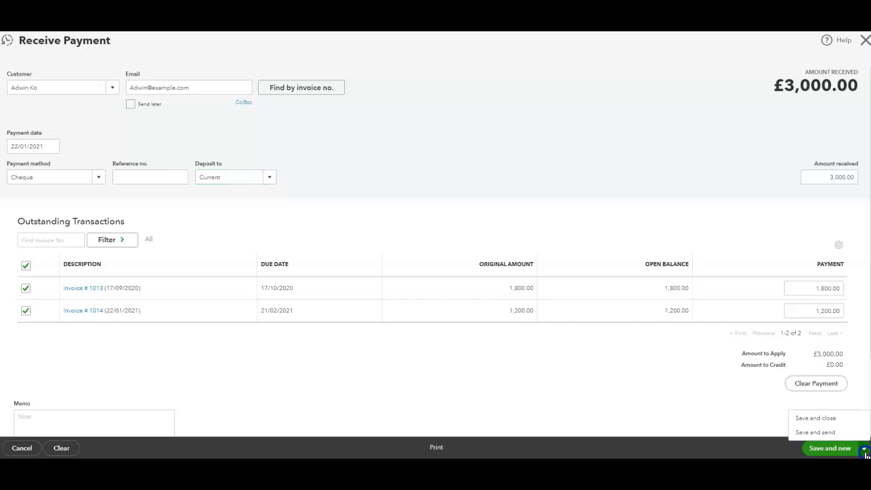
left_click(817, 418)
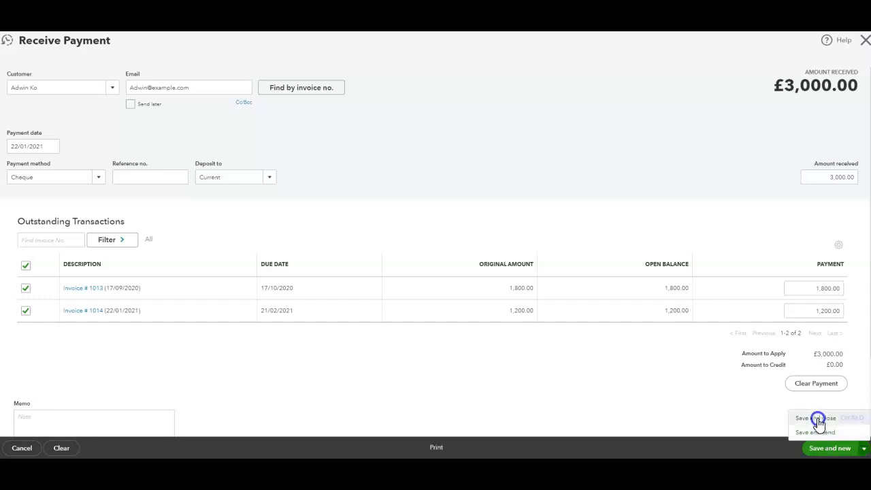
left_click(606, 402)
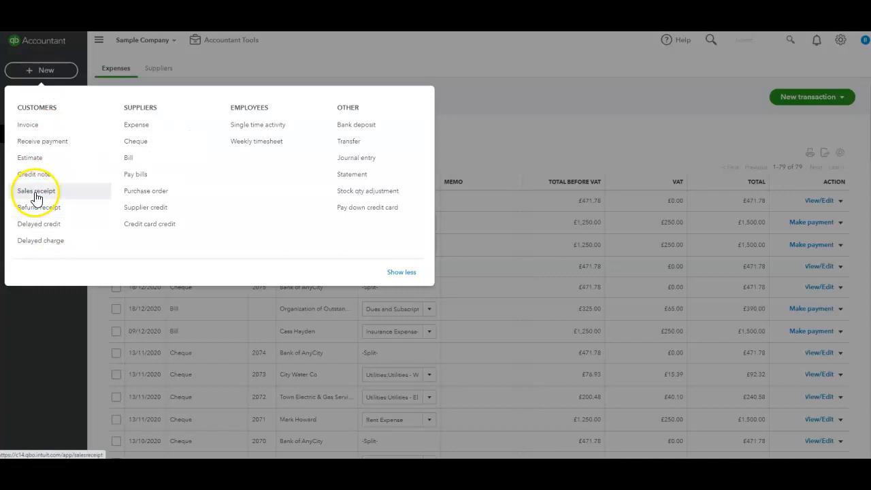
left_click(36, 193)
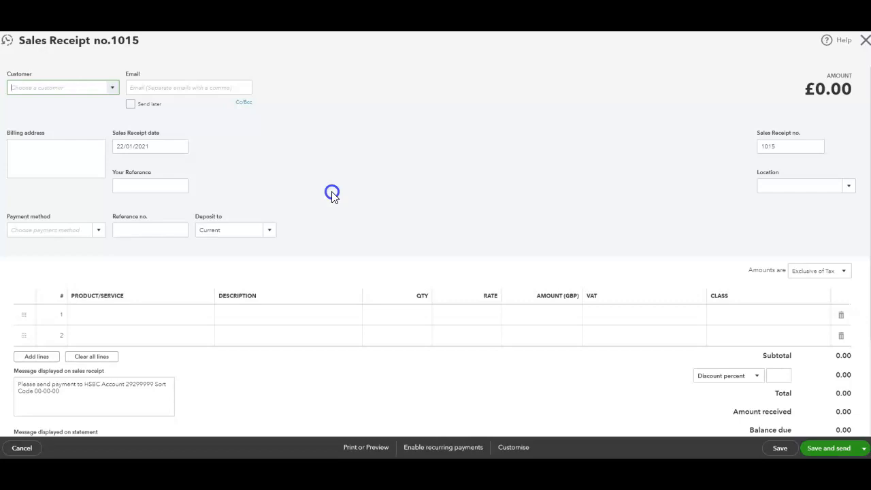
Select the matching customer on receipt 1015, filling in their e-mail and billing address
left_click(435, 155)
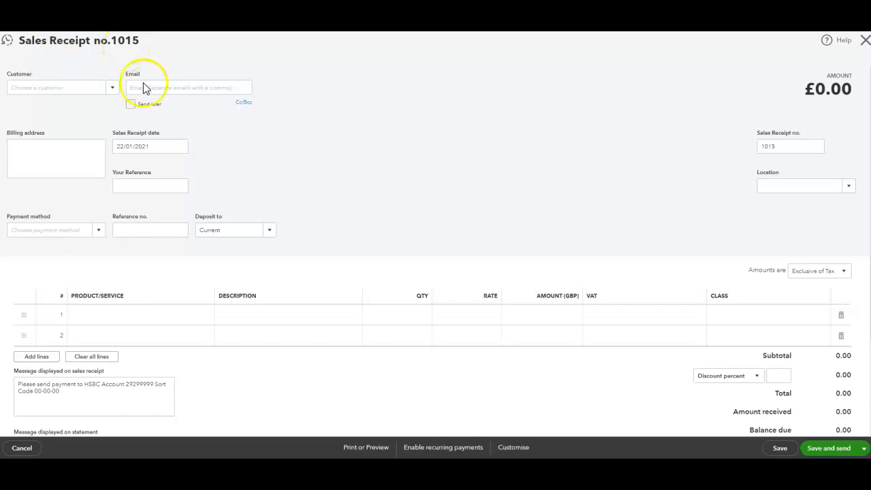
left_click(89, 89)
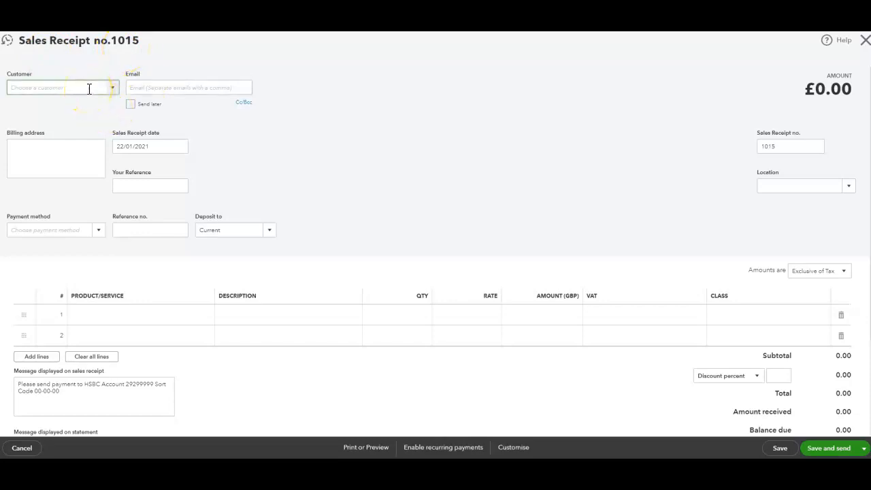
type("ac")
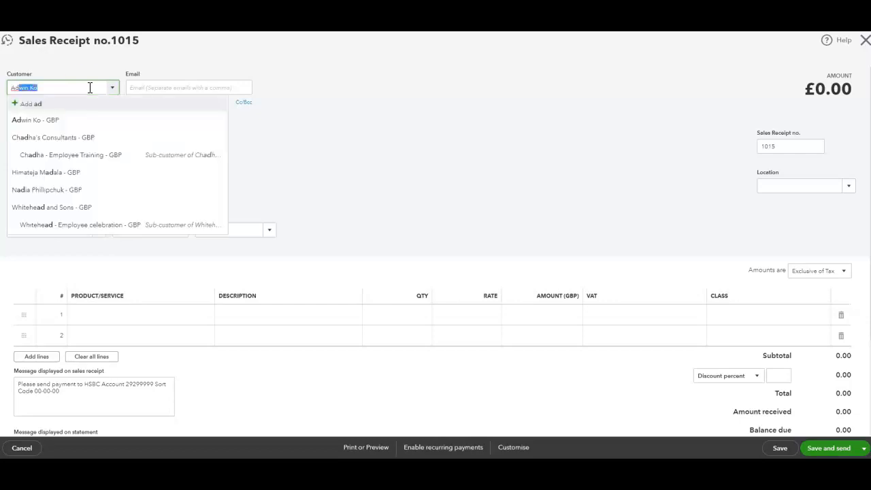
left_click(58, 120)
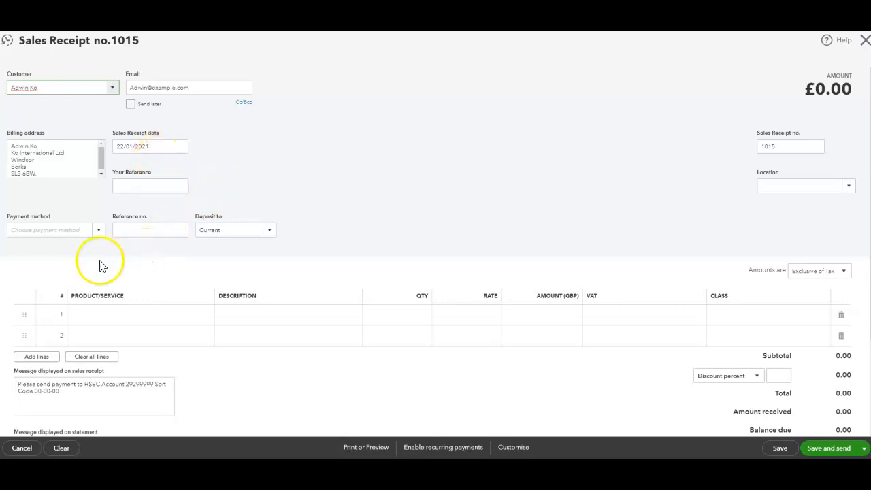
Mark the receipt as Cash and add a Catering line of 500.00 plus 20% VAT, totalling £600.00
left_click(98, 231)
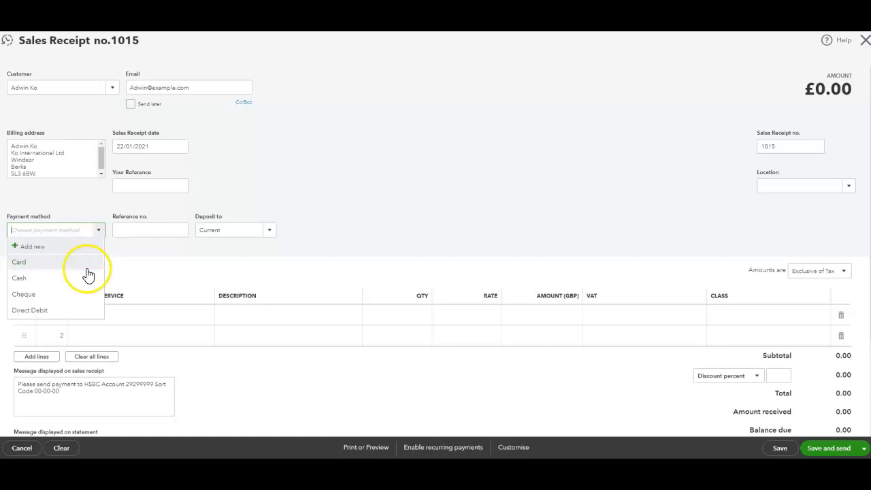
left_click(51, 279)
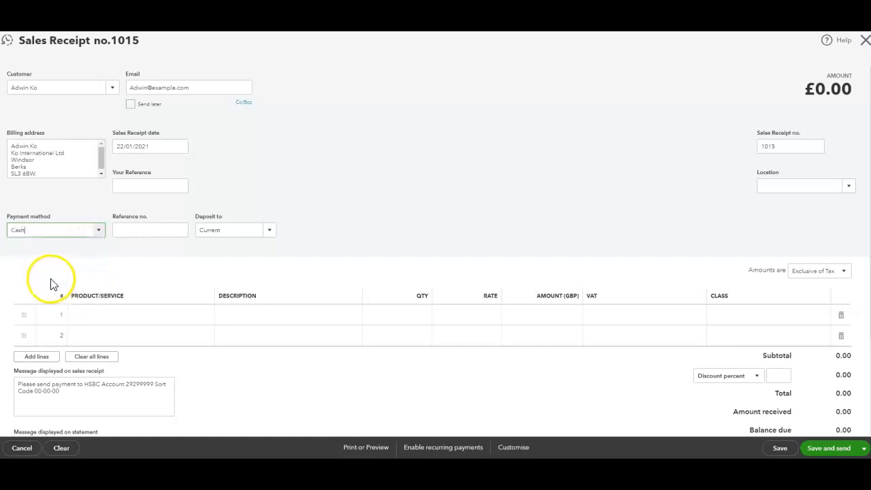
left_click(124, 316)
type("c")
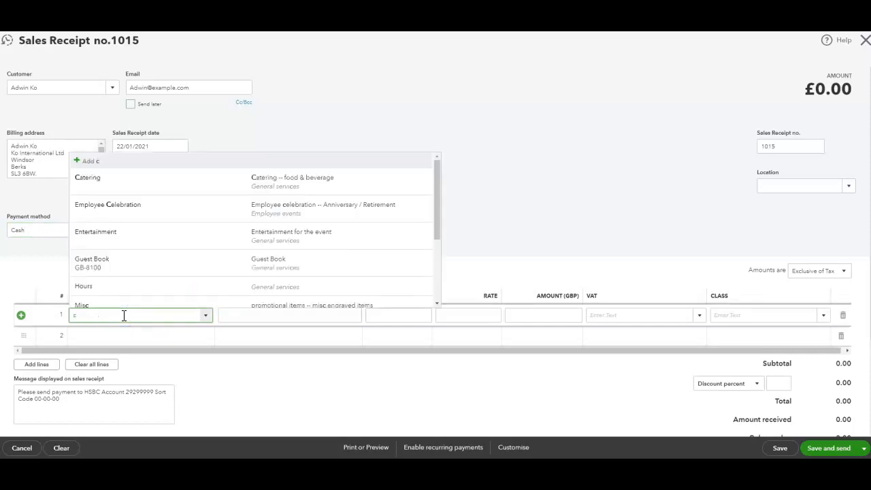
left_click(130, 180)
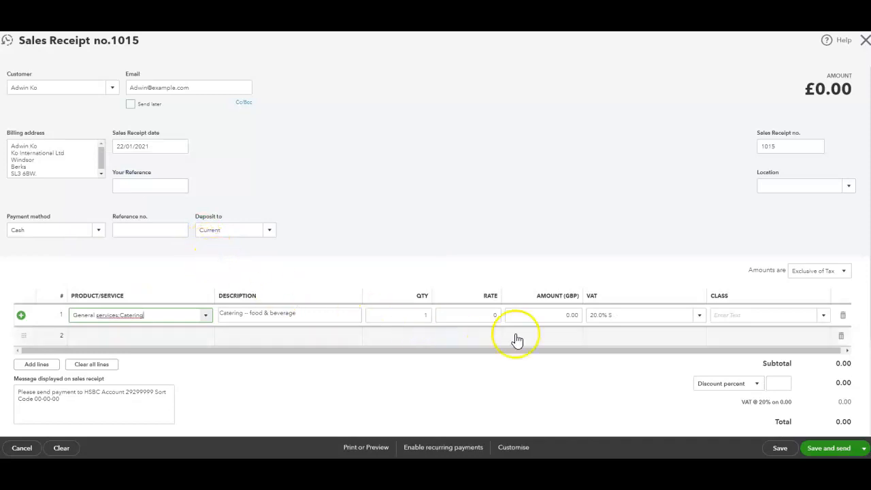
left_click(576, 316)
type("800")
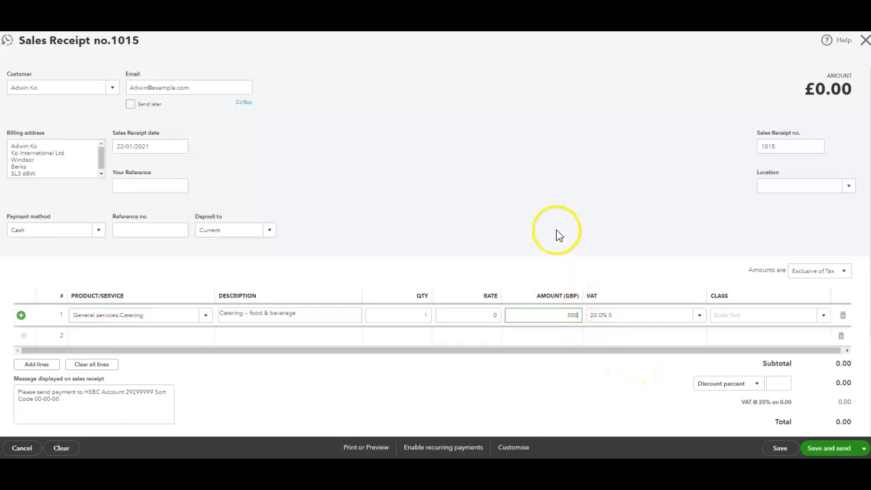
left_click(556, 234)
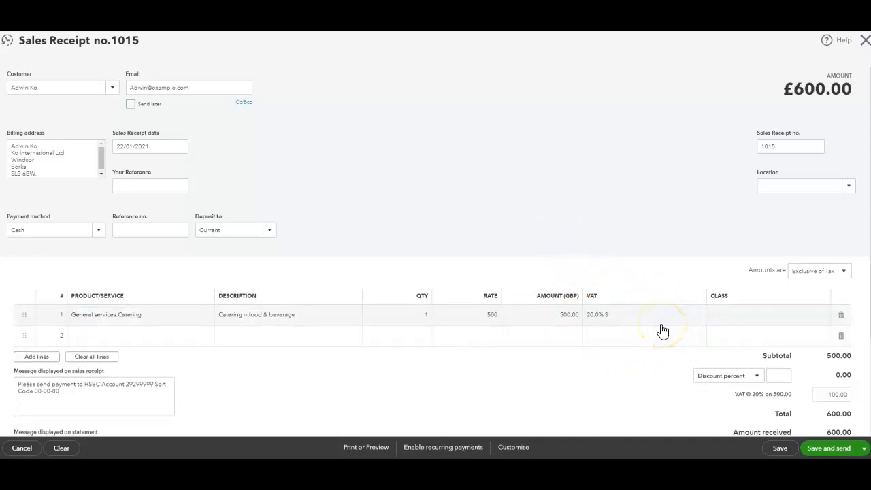
Save and close sales receipt 1015, returning to the Expense Transactions list
left_click(776, 374)
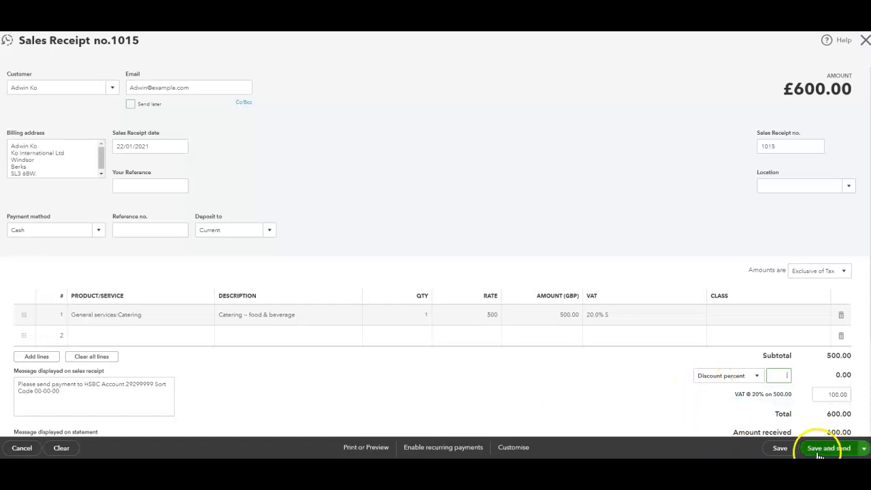
left_click(864, 449)
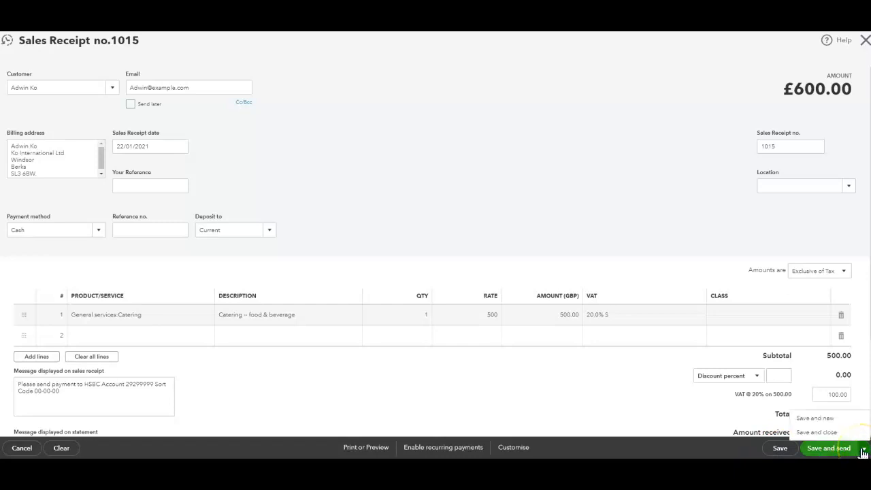
left_click(815, 432)
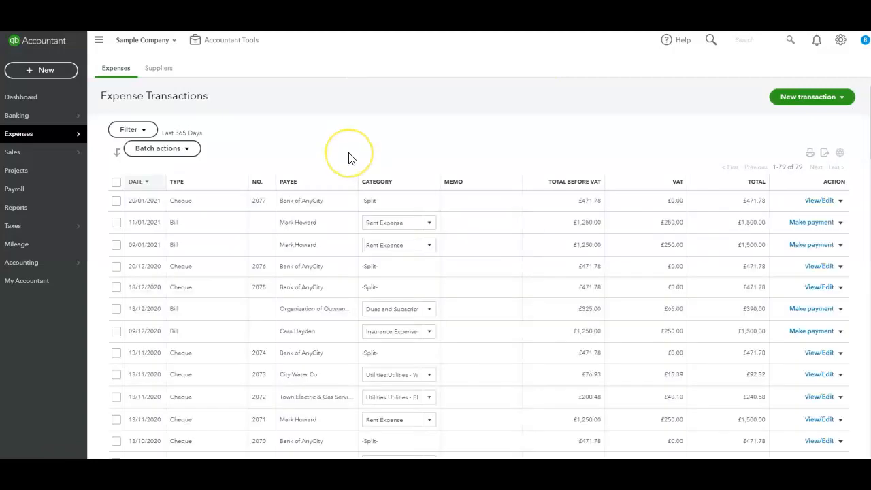
left_click(49, 72)
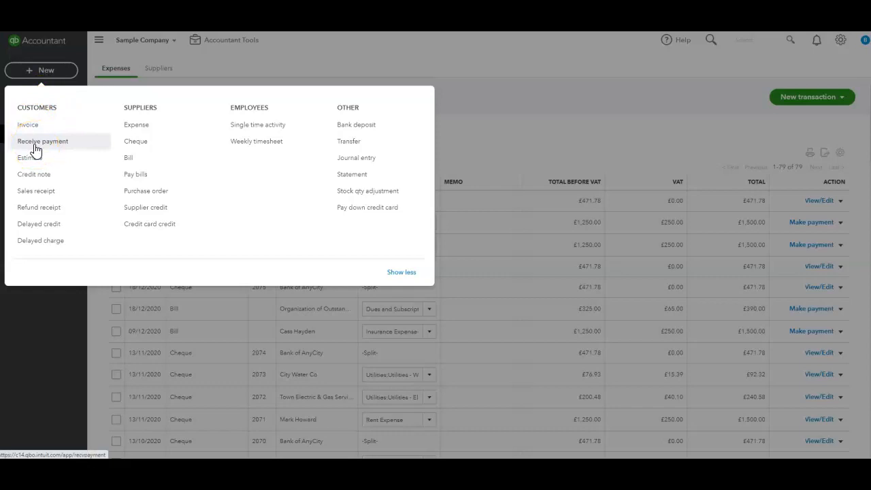
left_click(36, 195)
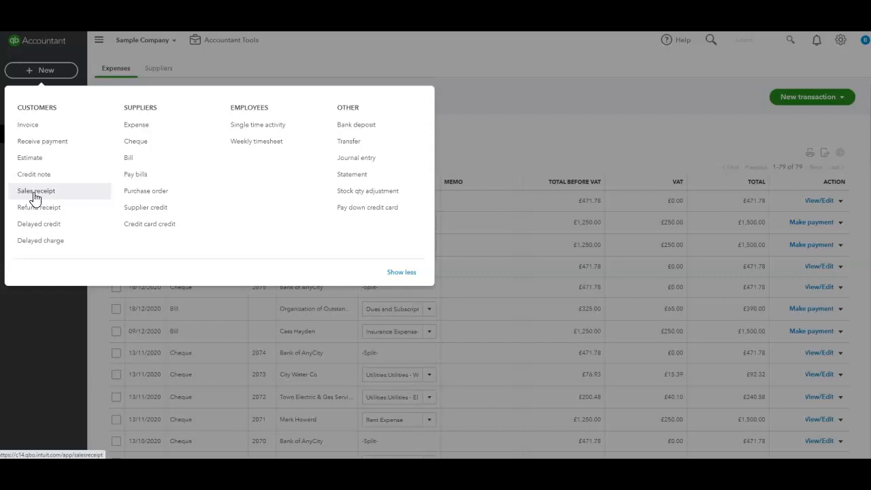
left_click(29, 130)
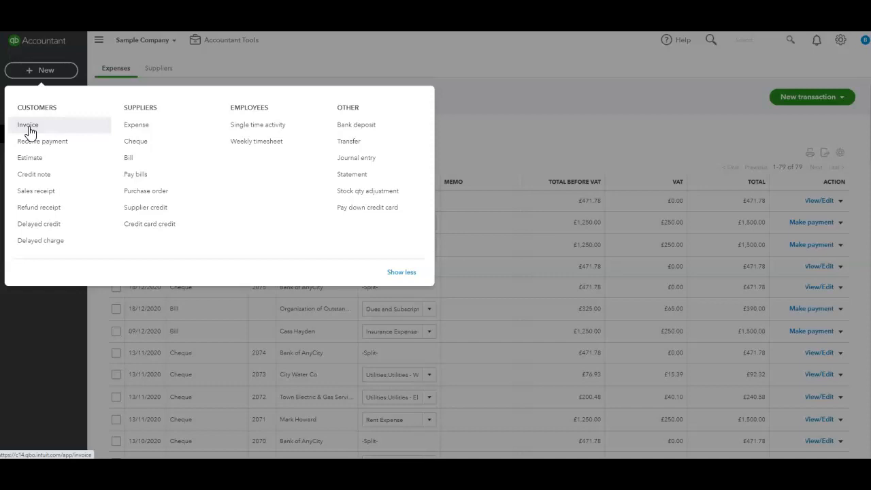
left_click(58, 71)
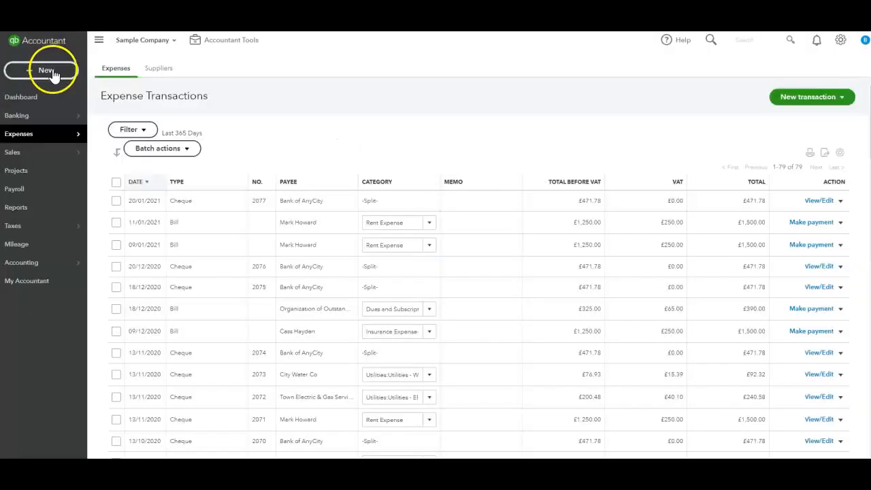